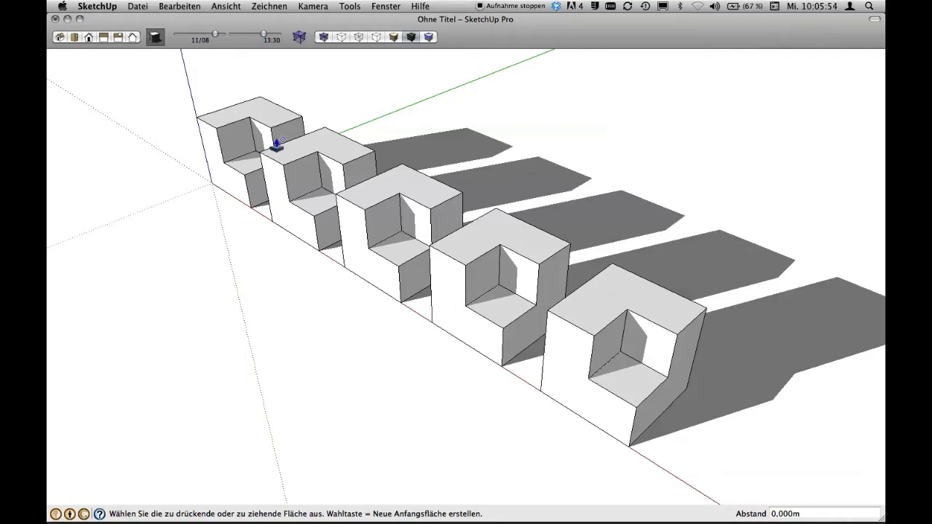
- Show the Layer window, which lists only Layer0, and move it higher beside the blocks
{"action": "left_click", "coordinate": [388, 8]}
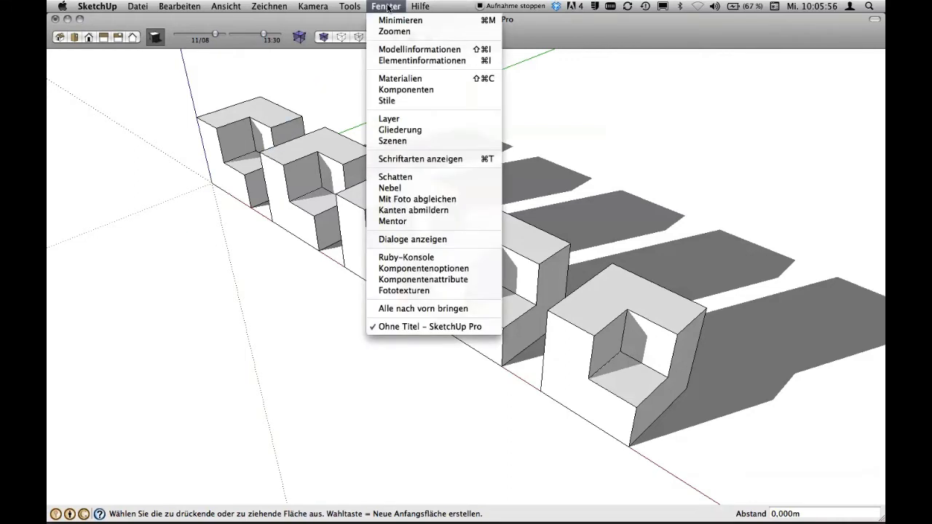
{"action": "left_click", "coordinate": [397, 118]}
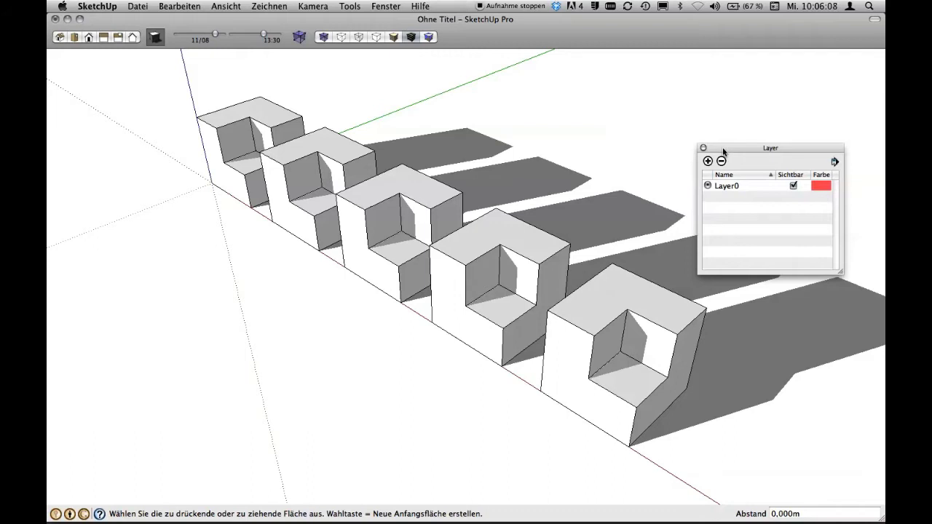
{"action": "left_click_drag", "start_coordinate": [723, 150], "coordinate": [729, 107]}
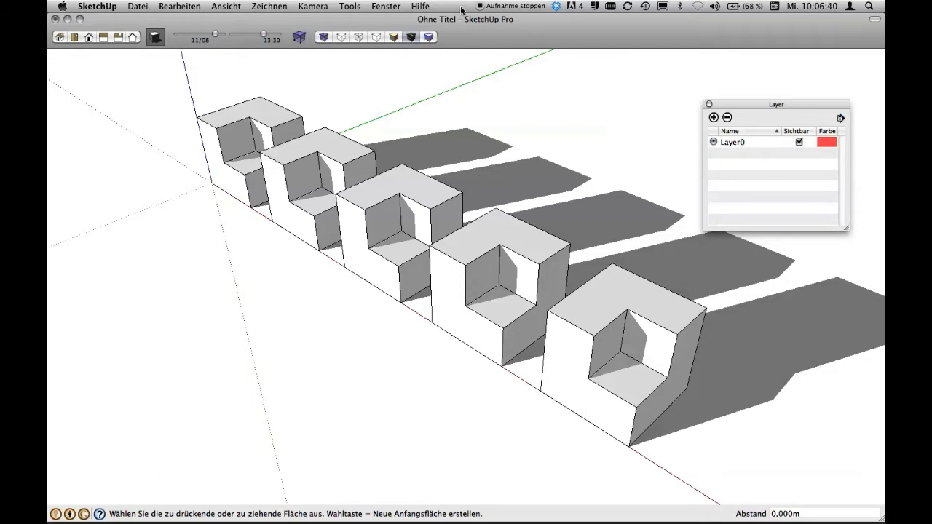
{"action": "left_click", "coordinate": [399, 7]}
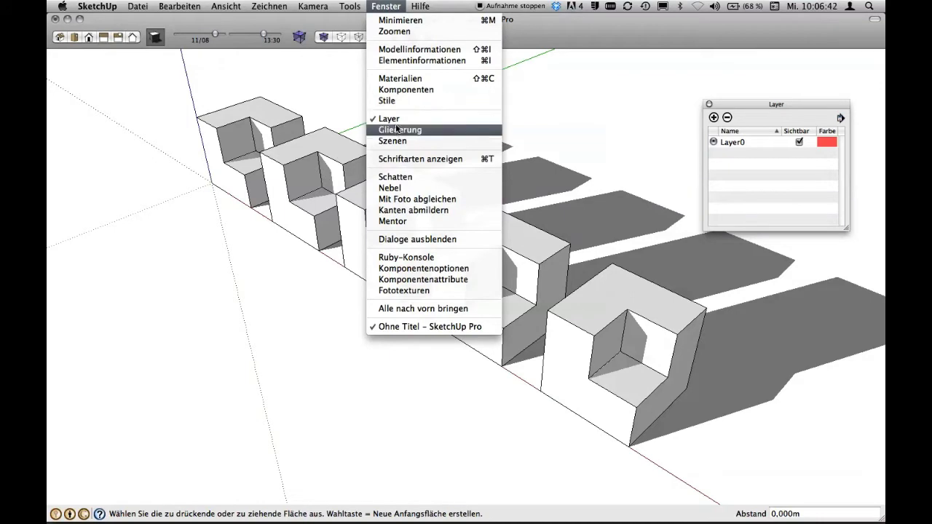
{"action": "left_click", "coordinate": [390, 9]}
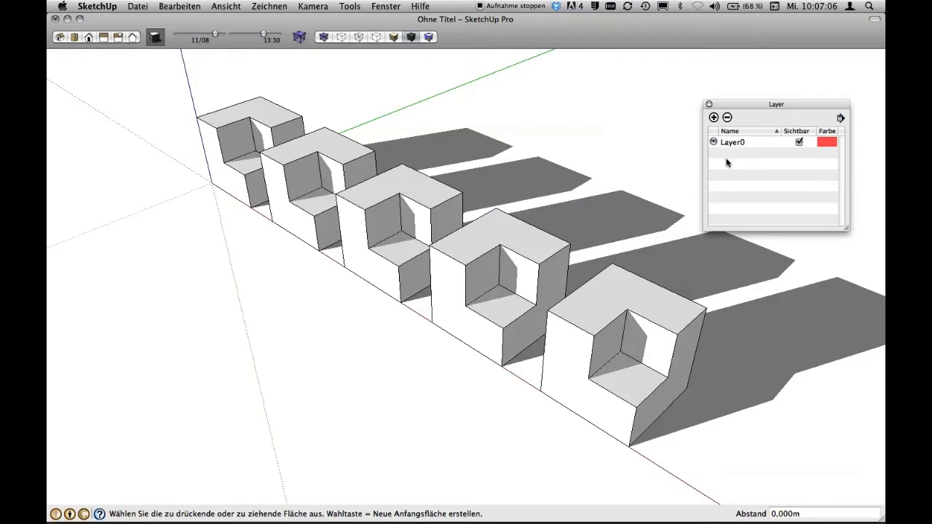
{"action": "left_click_drag", "start_coordinate": [742, 105], "coordinate": [733, 82]}
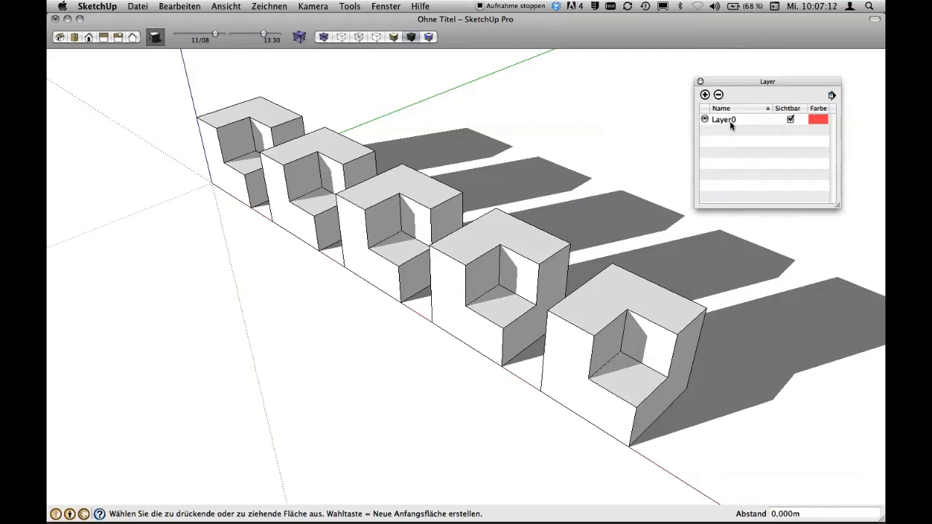
{"action": "left_click", "coordinate": [832, 96]}
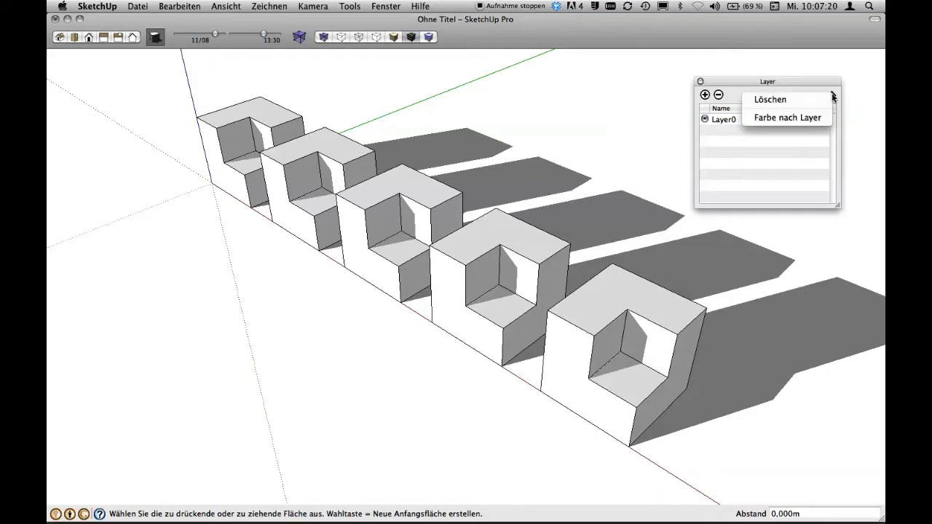
{"action": "left_click", "coordinate": [832, 95]}
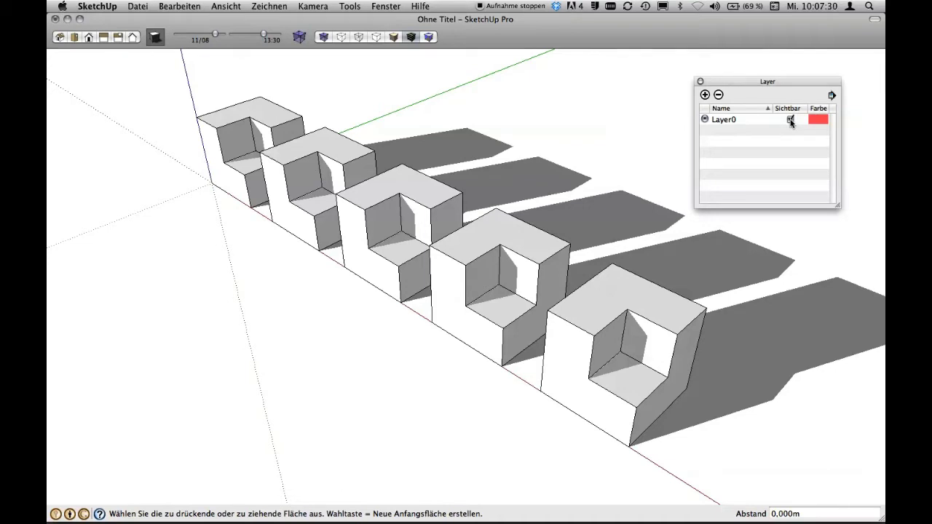
{"action": "left_click", "coordinate": [745, 124]}
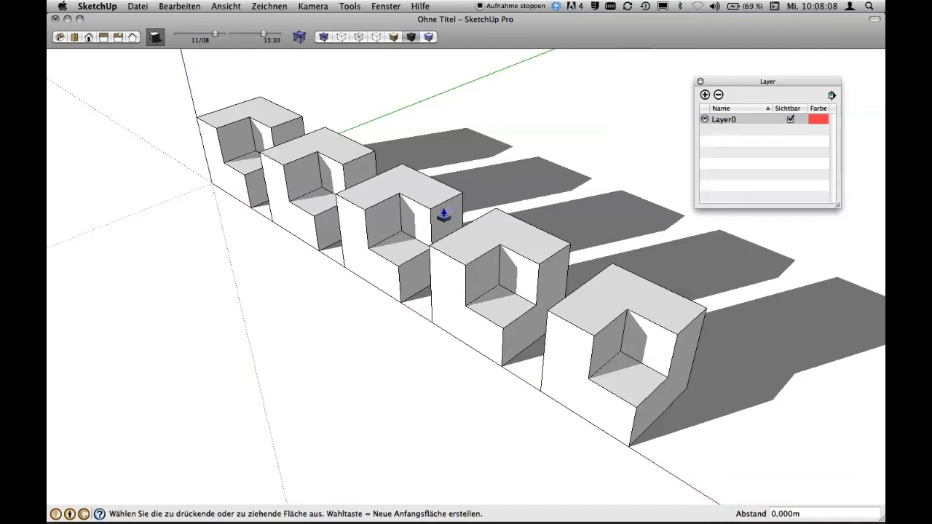
{"action": "key", "text": "space"}
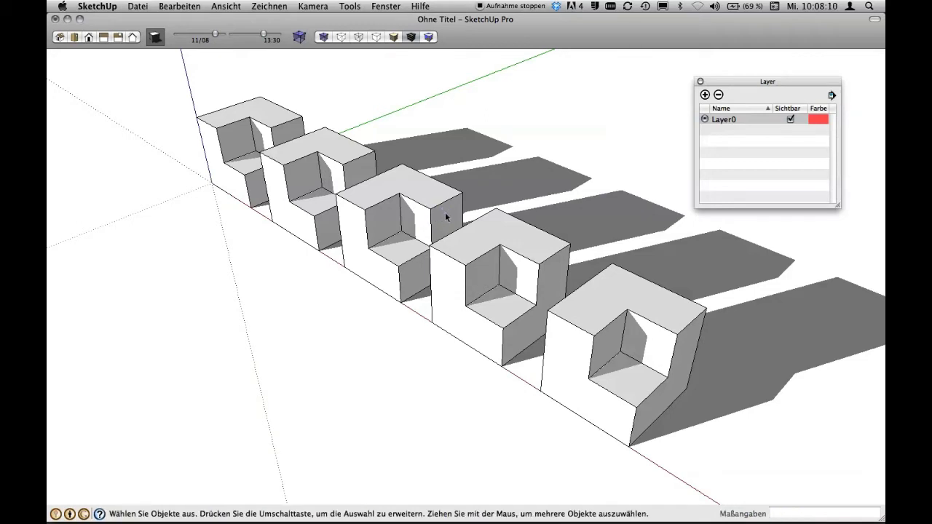
{"action": "double_click", "coordinate": [446, 214]}
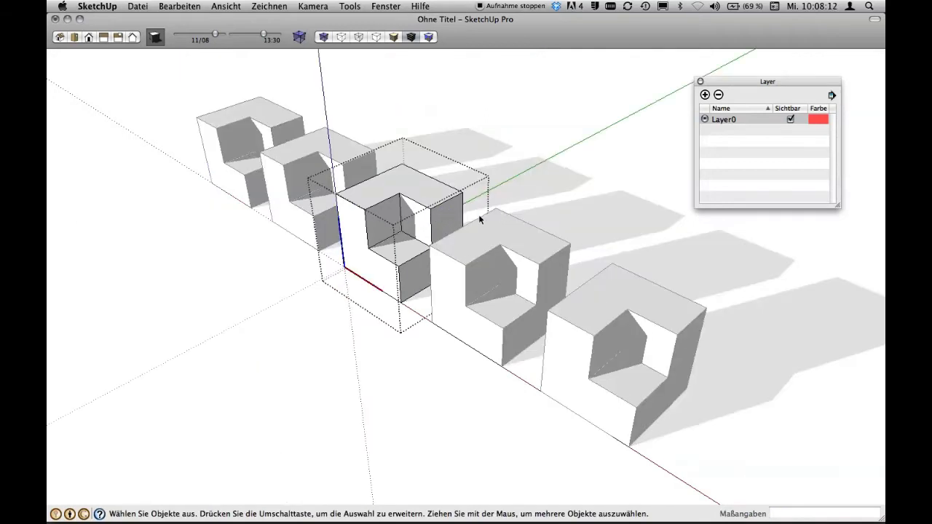
{"action": "key", "text": "p"}
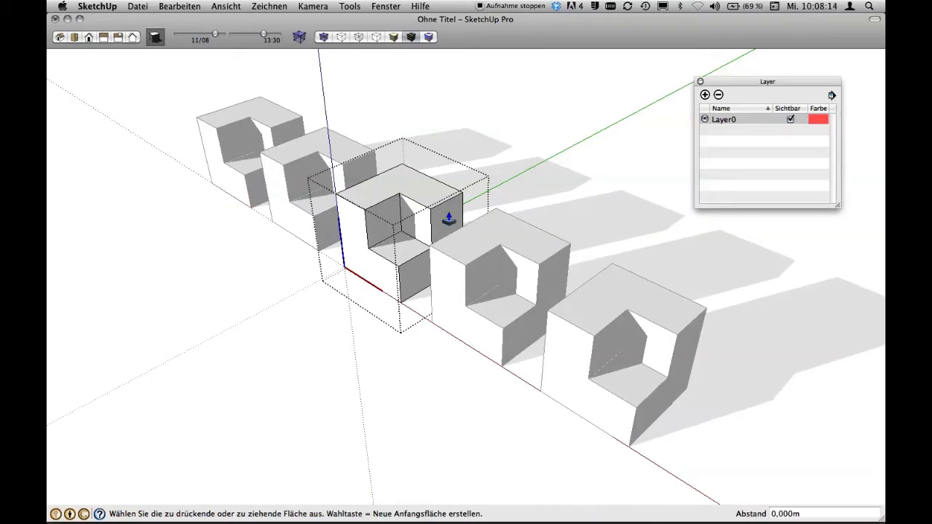
{"action": "left_click", "coordinate": [444, 214]}
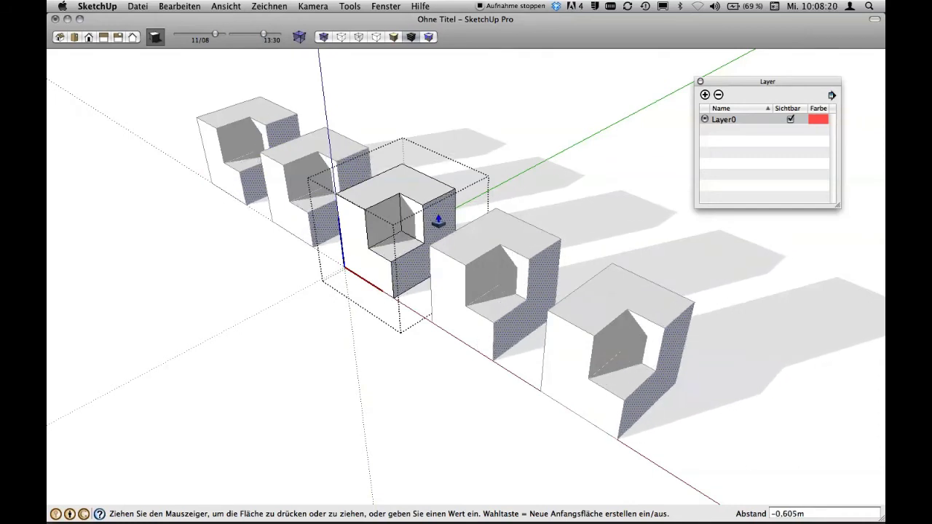
{"action": "key", "text": "Escape"}
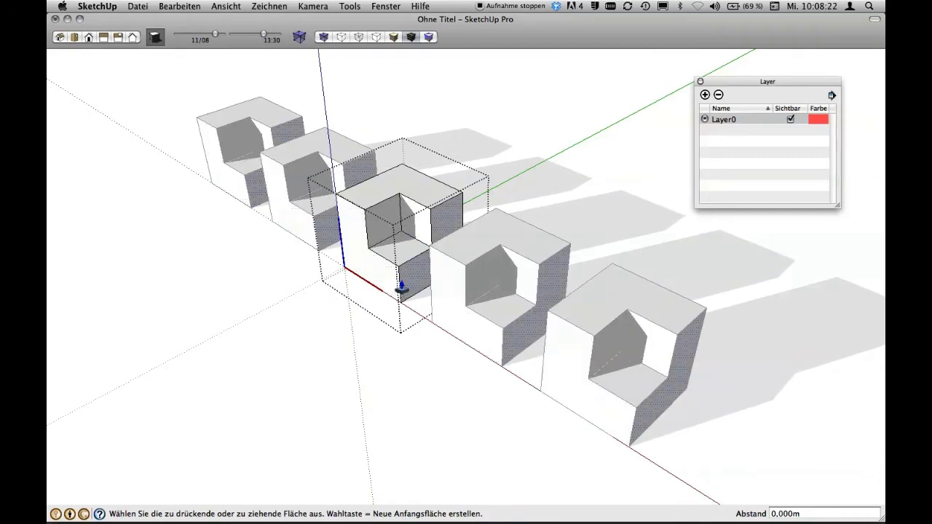
{"action": "key", "text": "space"}
{"action": "left_click", "coordinate": [304, 326]}
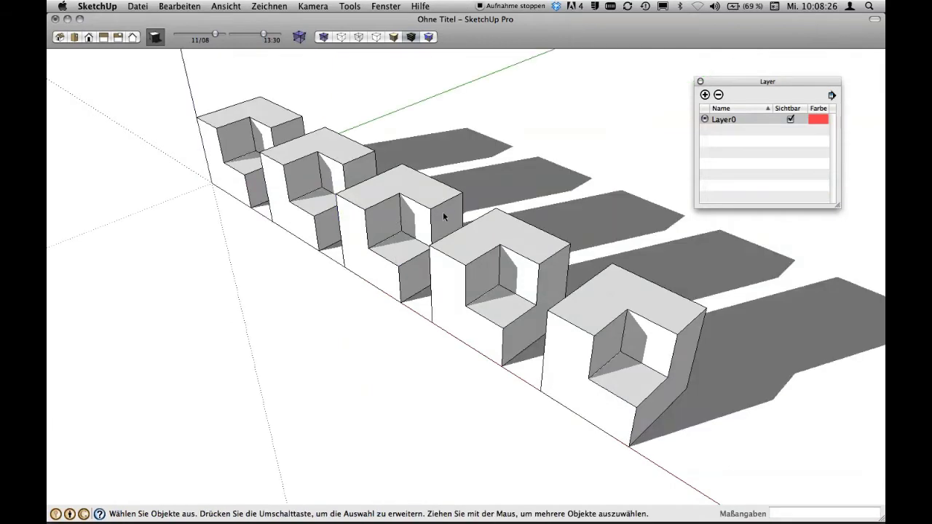
{"action": "left_click", "coordinate": [443, 211]}
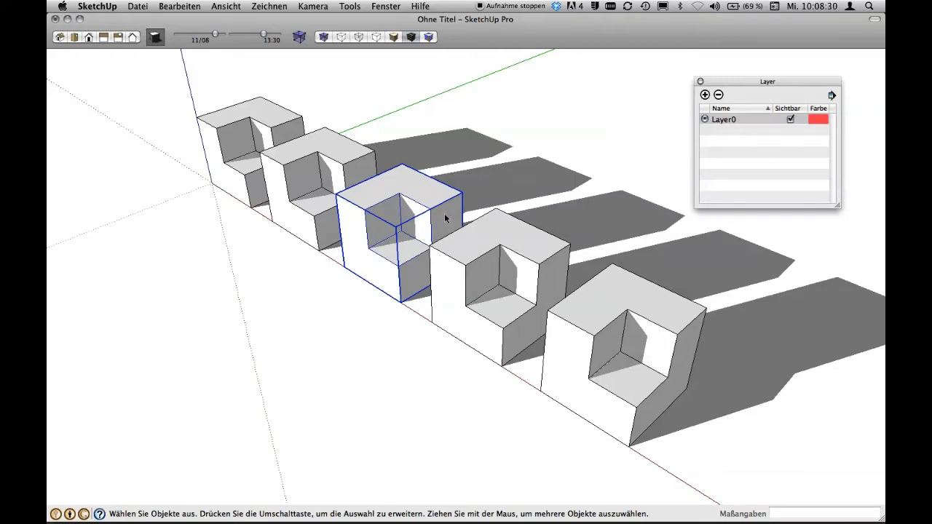
{"action": "right_click", "coordinate": [446, 218]}
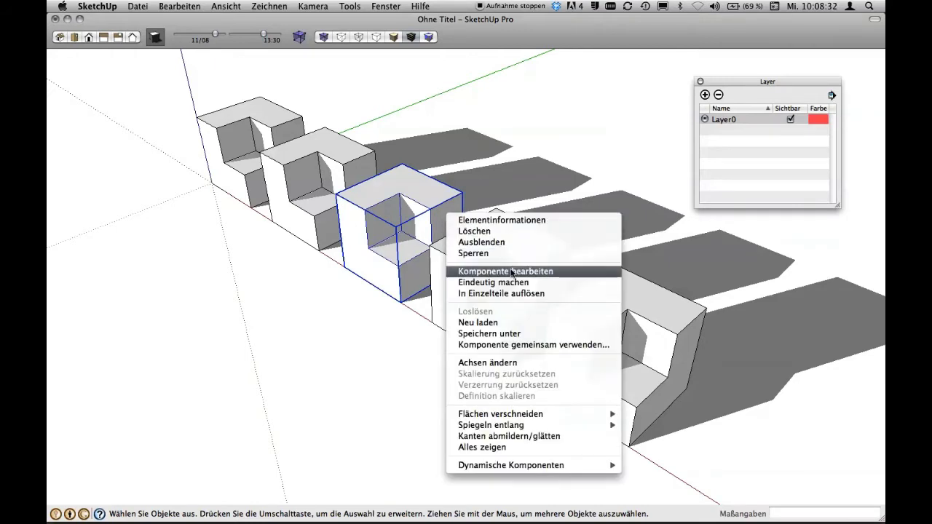
{"action": "left_click", "coordinate": [371, 316]}
{"action": "left_click", "coordinate": [371, 316]}
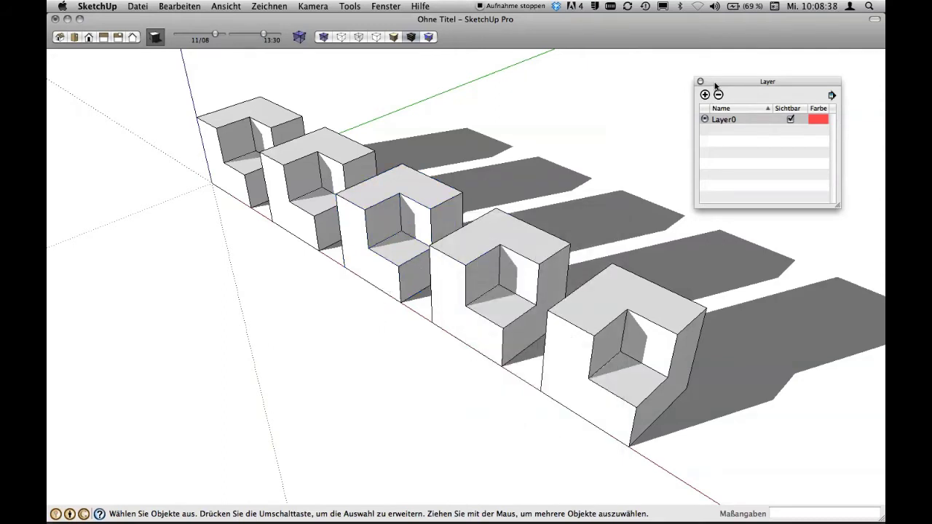
- Draw a 2,5 m radius circle beside the blocks and start pulling it up into a cylinder
{"action": "left_click_drag", "start_coordinate": [707, 81], "coordinate": [750, 56]}
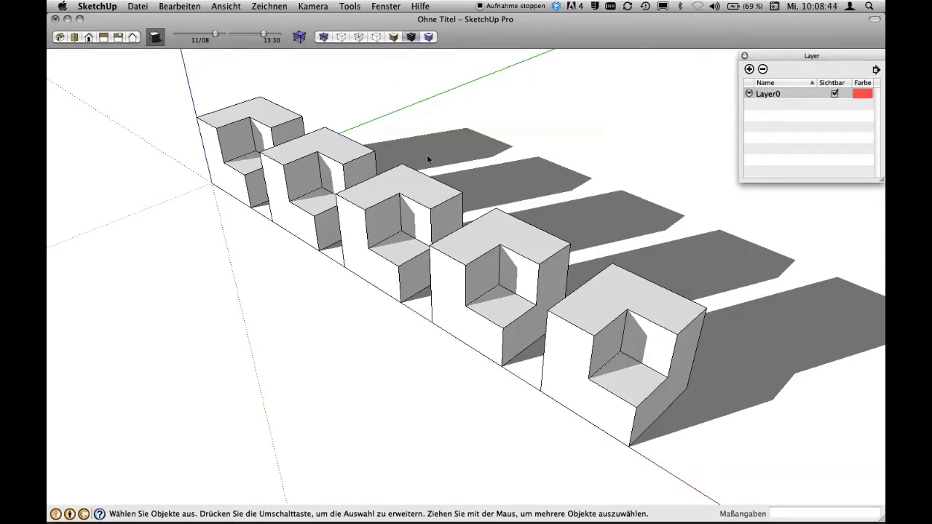
{"action": "mouse_move", "coordinate": [488, 176]}
{"action": "middle_mouse_down"}
{"action": "mouse_move", "coordinate": [180, 197]}
{"action": "mouse_move", "coordinate": [160, 212]}
{"action": "middle_mouse_up"}
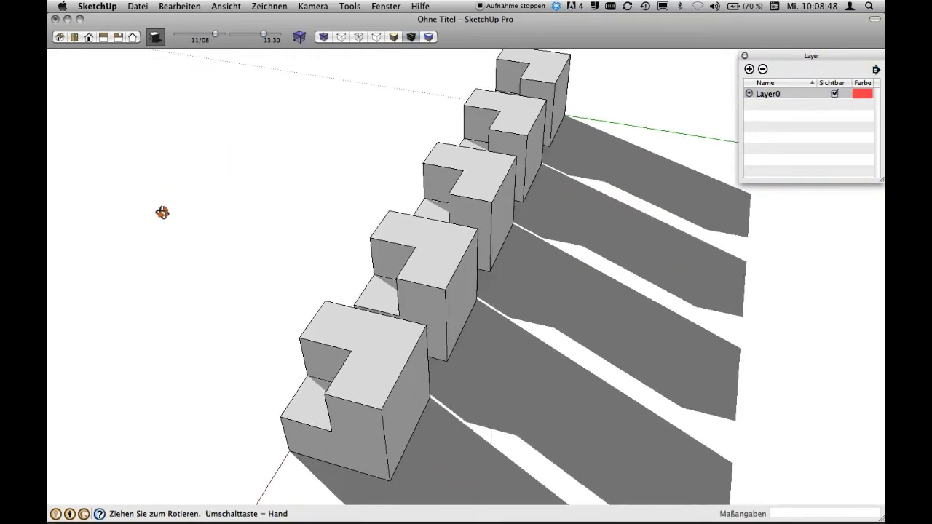
{"action": "key", "text": "c"}
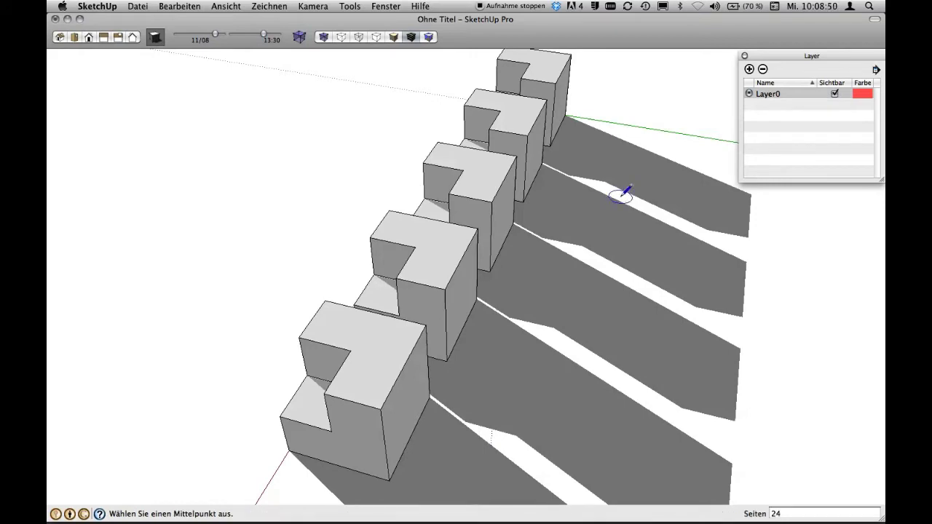
{"action": "left_click", "coordinate": [618, 192]}
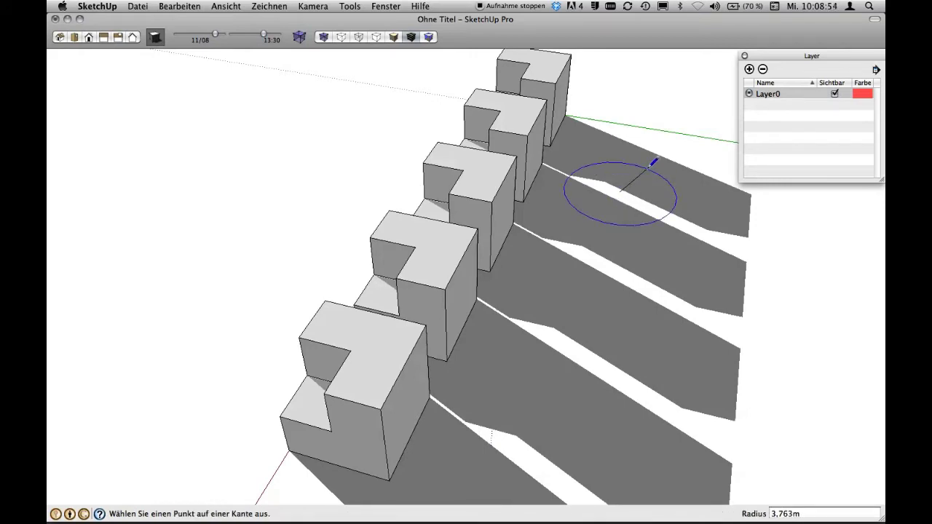
{"action": "type", "text": "2,5"}
{"action": "key", "text": "Return"}
{"action": "key", "text": "p"}
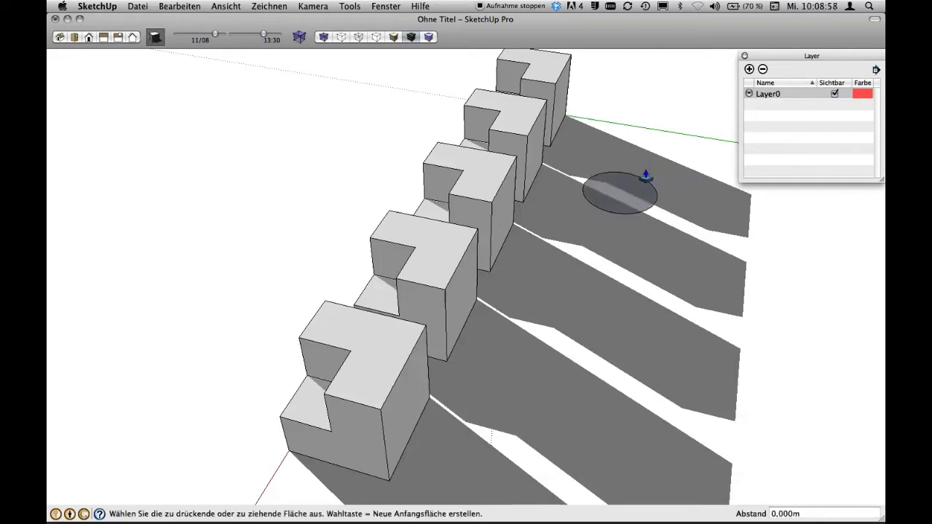
{"action": "left_click", "coordinate": [626, 190]}
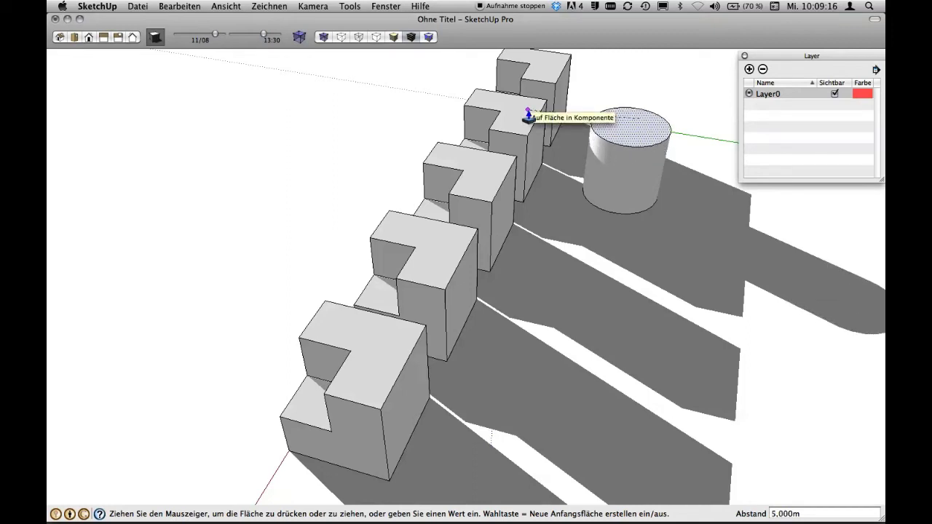
- Finish the cylinder at 5 m tall, redoing the extrusion once
{"action": "left_click", "coordinate": [529, 114]}
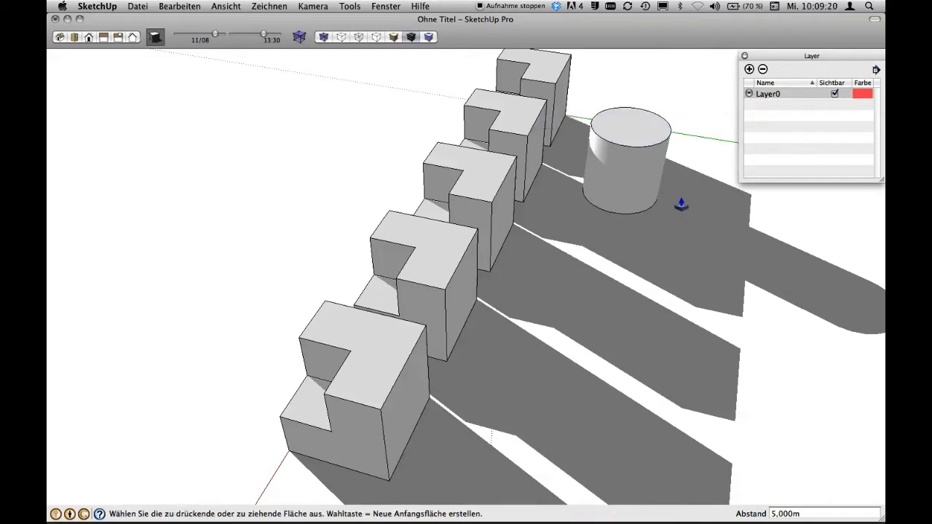
{"action": "key", "text": "super+z"}
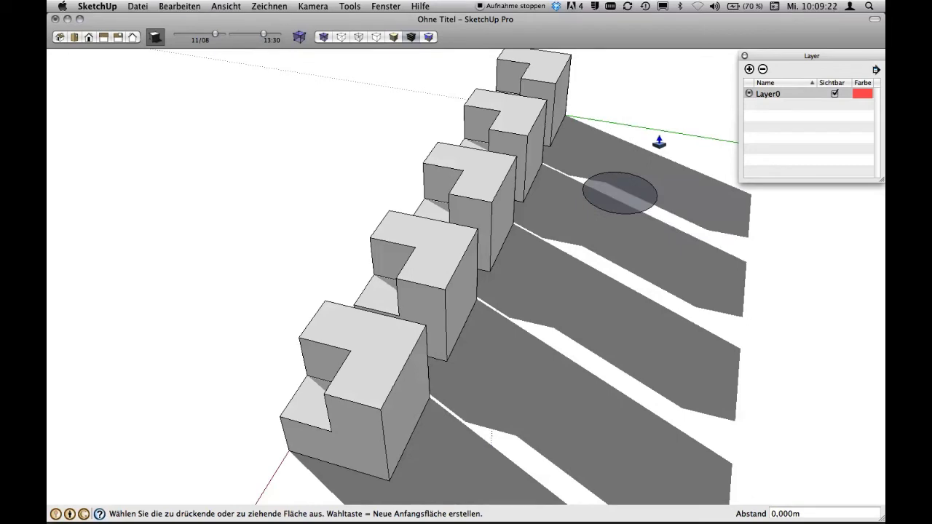
{"action": "left_click", "coordinate": [624, 192]}
{"action": "type", "text": "5"}
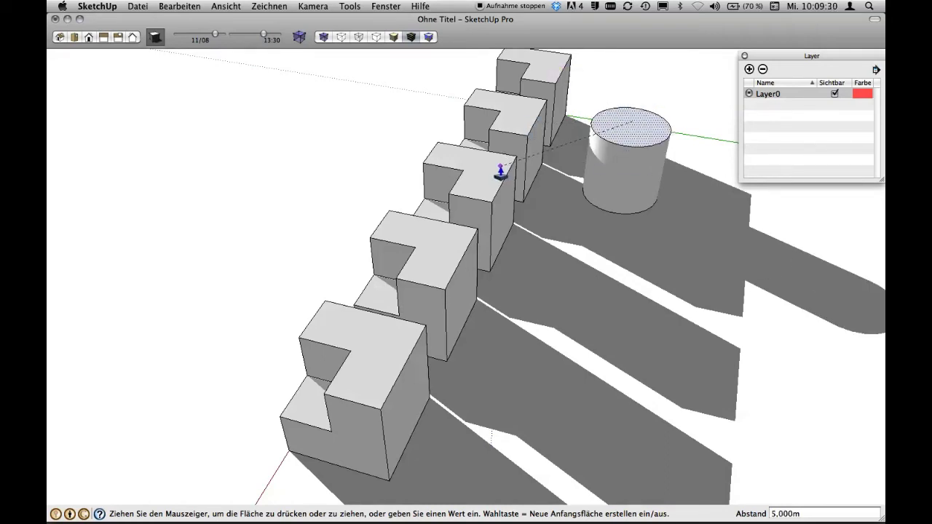
{"action": "left_click", "coordinate": [553, 86]}
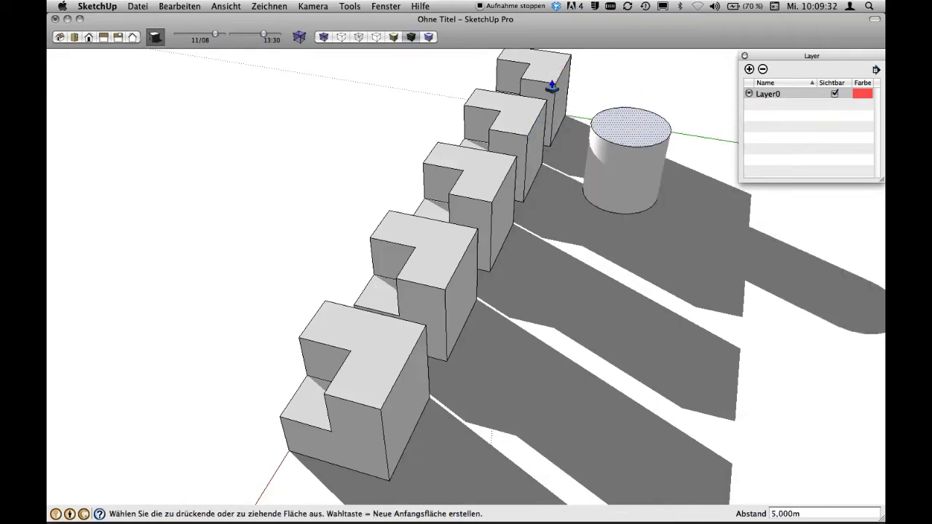
- Select the whole cylinder, including its side face, top and all edges
{"action": "middle_click_drag", "start_coordinate": [691, 206], "coordinate": [651, 211]}
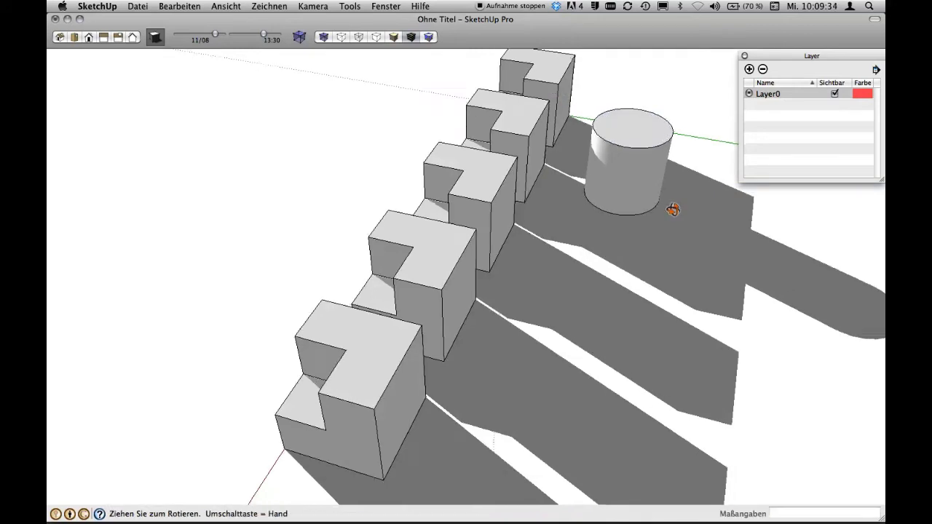
{"action": "key", "text": "space"}
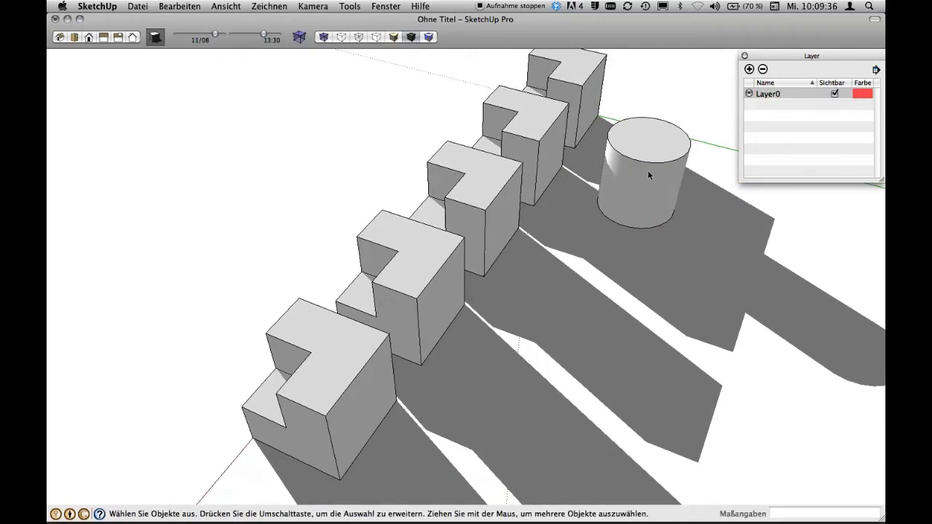
{"action": "double_click", "coordinate": [648, 172]}
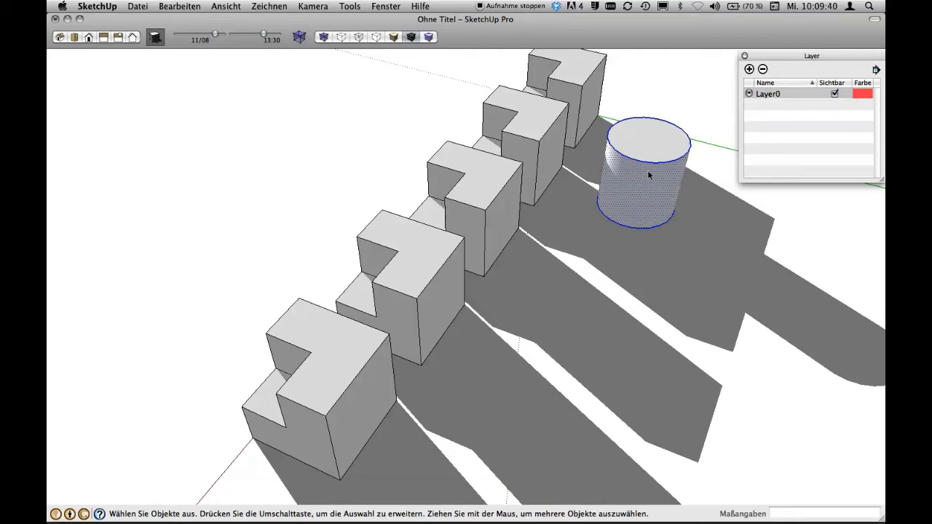
{"action": "triple_click", "coordinate": [649, 175]}
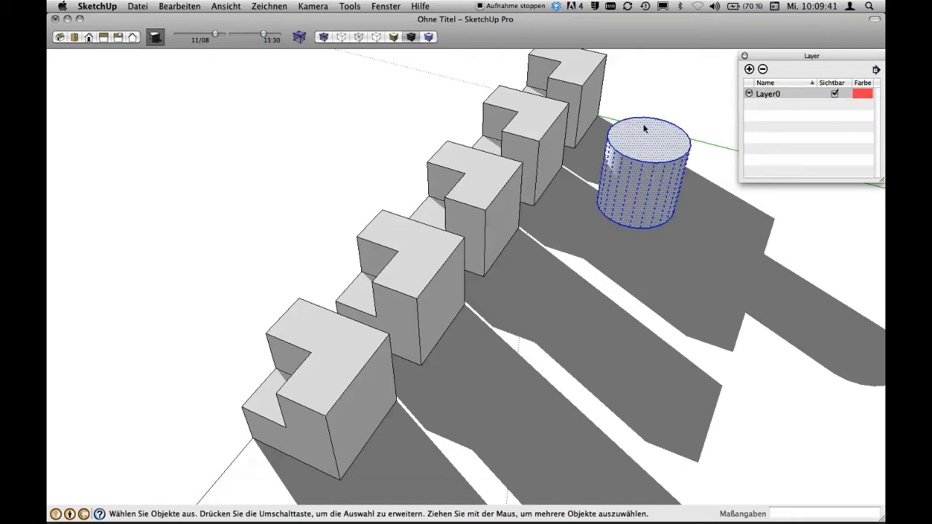
- Make the selected cylinder a component with default settings (Komponente#8), then deselect it
{"action": "right_click", "coordinate": [631, 169]}
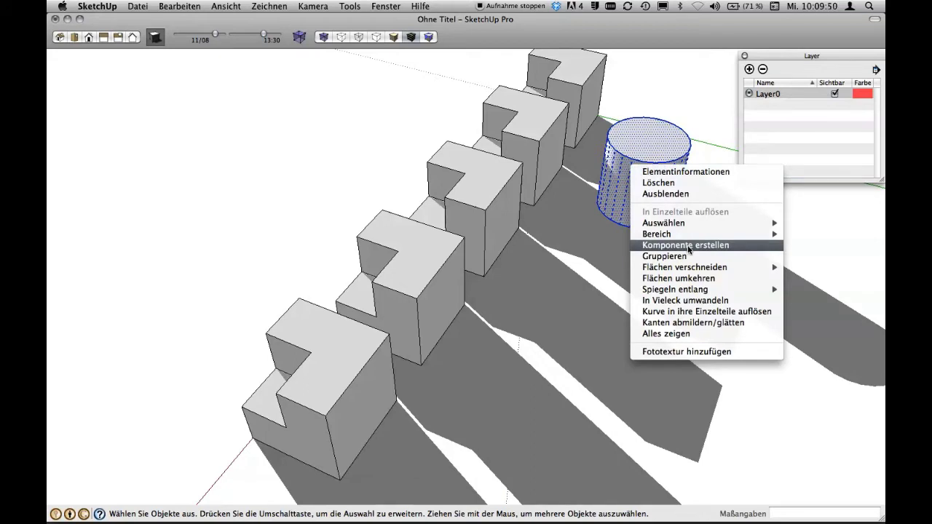
{"action": "left_click", "coordinate": [689, 248]}
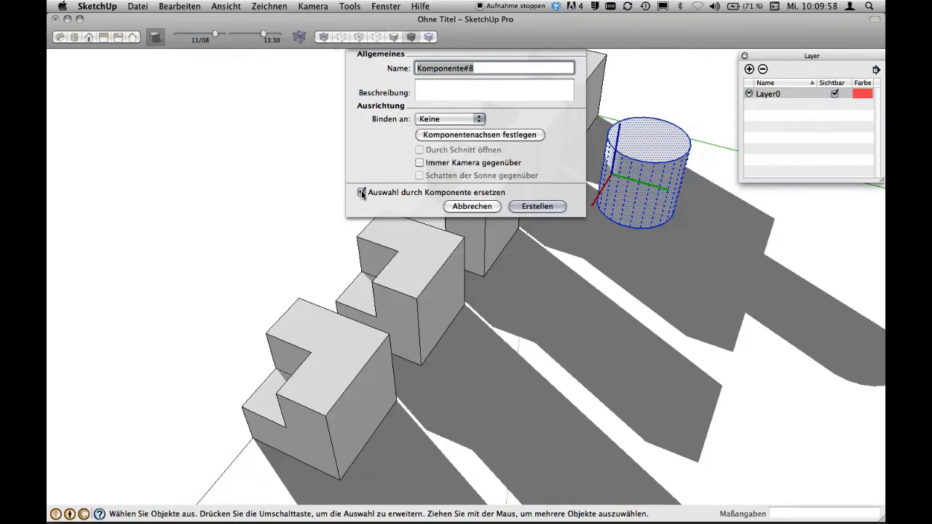
{"action": "mouse_move", "coordinate": [449, 193]}
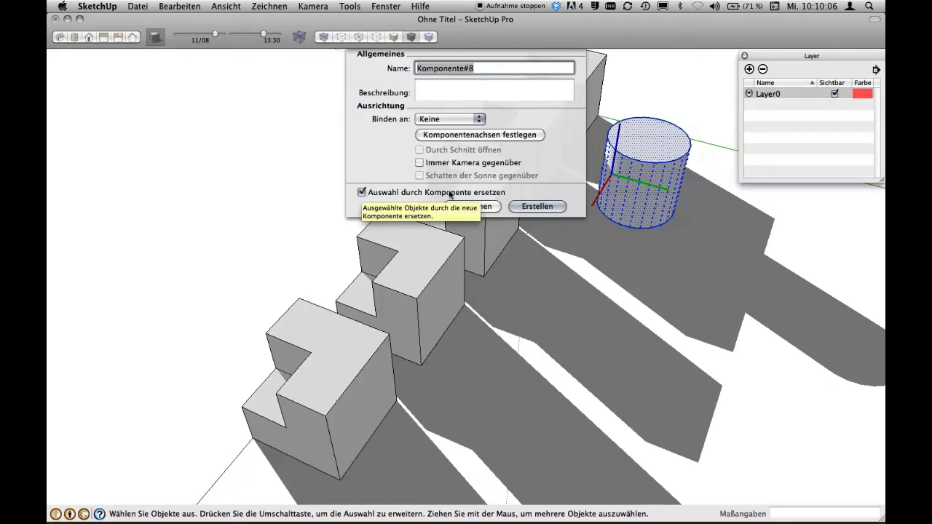
{"action": "left_click", "coordinate": [524, 210]}
{"action": "left_click", "coordinate": [664, 99]}
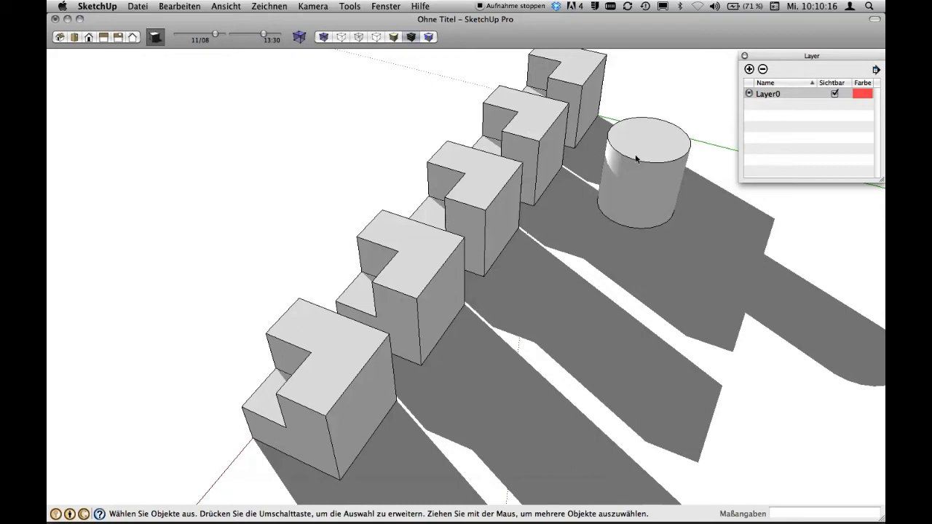
- Enter a notched cube component for editing, then zoom and orbit to view the row from another side
{"action": "double_click", "coordinate": [537, 127]}
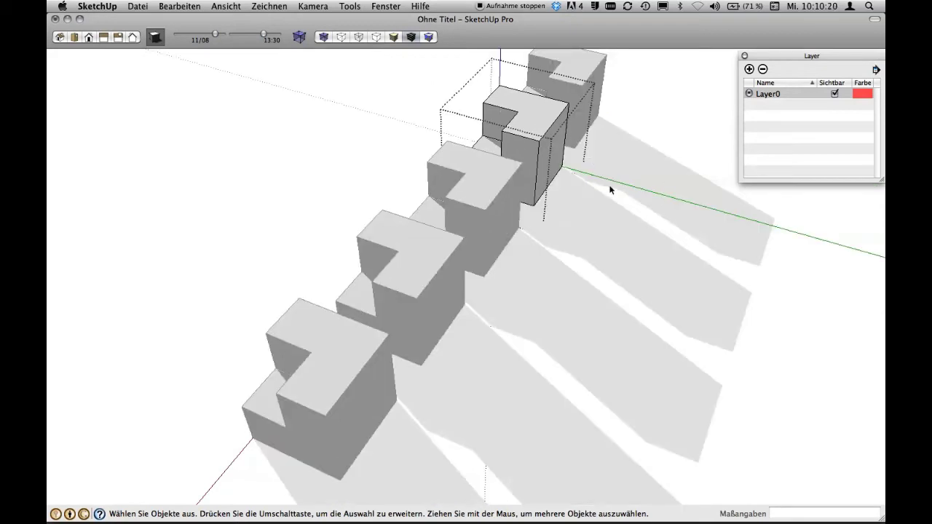
{"action": "scroll", "coordinate": [626, 176], "scroll_direction": "down", "scroll_amount": 2}
{"action": "scroll", "coordinate": [626, 177], "scroll_direction": "down", "scroll_amount": 2}
{"action": "scroll", "coordinate": [626, 176], "scroll_direction": "down", "scroll_amount": 2}
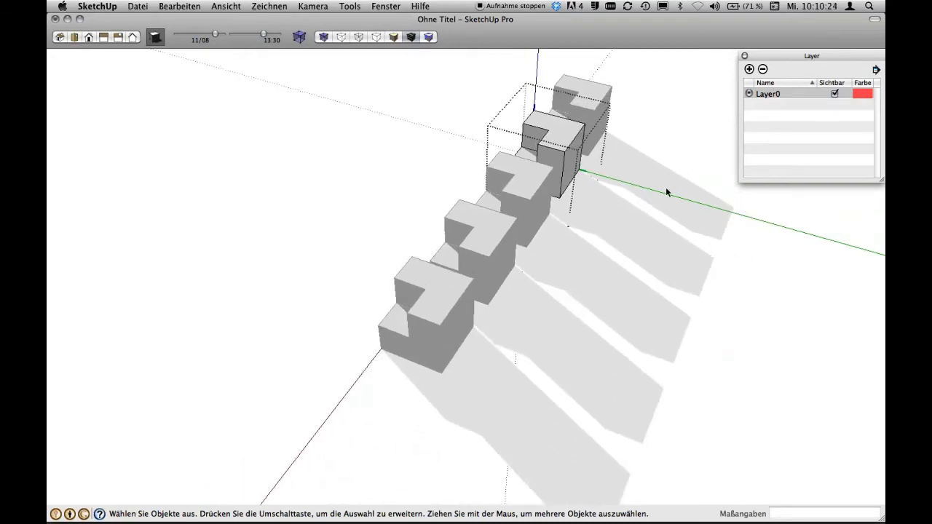
{"action": "mouse_move", "coordinate": [665, 191]}
{"action": "middle_mouse_down"}
{"action": "mouse_move", "coordinate": [581, 208]}
{"action": "mouse_move", "coordinate": [633, 204]}
{"action": "middle_mouse_up"}
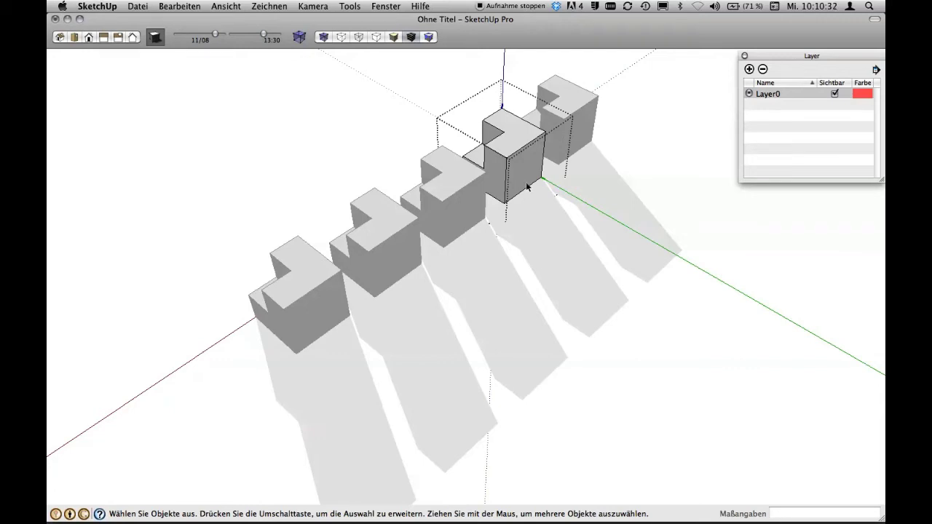
{"action": "mouse_move", "coordinate": [496, 155]}
{"action": "middle_mouse_down"}
{"action": "mouse_move", "coordinate": [618, 168]}
{"action": "mouse_move", "coordinate": [459, 196]}
{"action": "middle_mouse_up"}
{"action": "mouse_move", "coordinate": [389, 206]}
{"action": "middle_mouse_down"}
{"action": "mouse_move", "coordinate": [612, 218]}
{"action": "mouse_move", "coordinate": [355, 232]}
{"action": "mouse_move", "coordinate": [437, 207]}
{"action": "middle_mouse_up"}
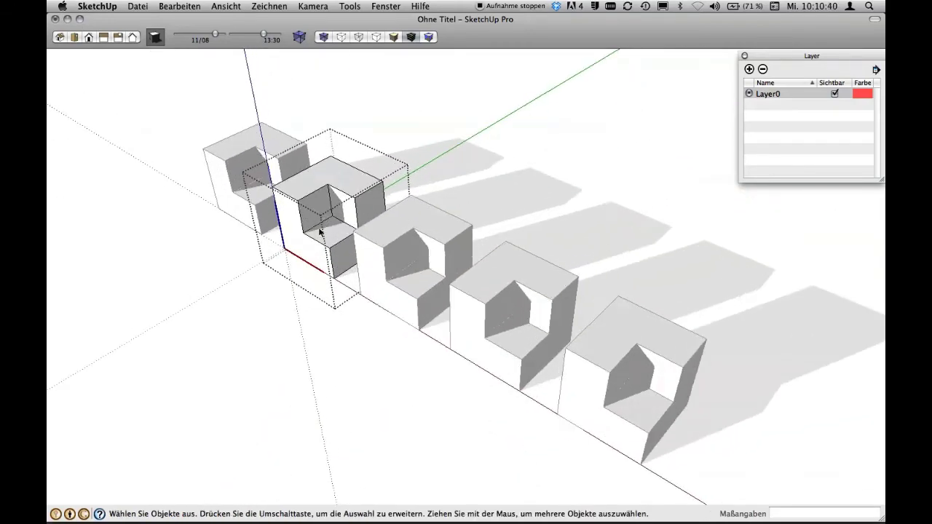
{"action": "scroll", "coordinate": [320, 232], "scroll_direction": "up", "scroll_amount": 3}
{"action": "scroll", "coordinate": [320, 232], "scroll_direction": "up", "scroll_amount": 2}
{"action": "scroll", "coordinate": [320, 231], "scroll_direction": "up", "scroll_amount": 2}
{"action": "scroll", "coordinate": [320, 233], "scroll_direction": "up", "scroll_amount": 1}
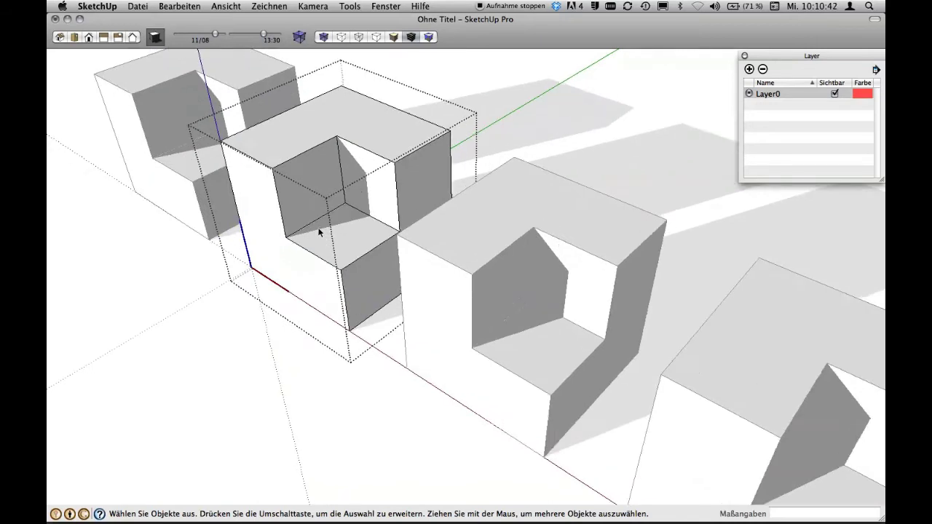
{"action": "scroll", "coordinate": [302, 209], "scroll_direction": "up", "scroll_amount": 2}
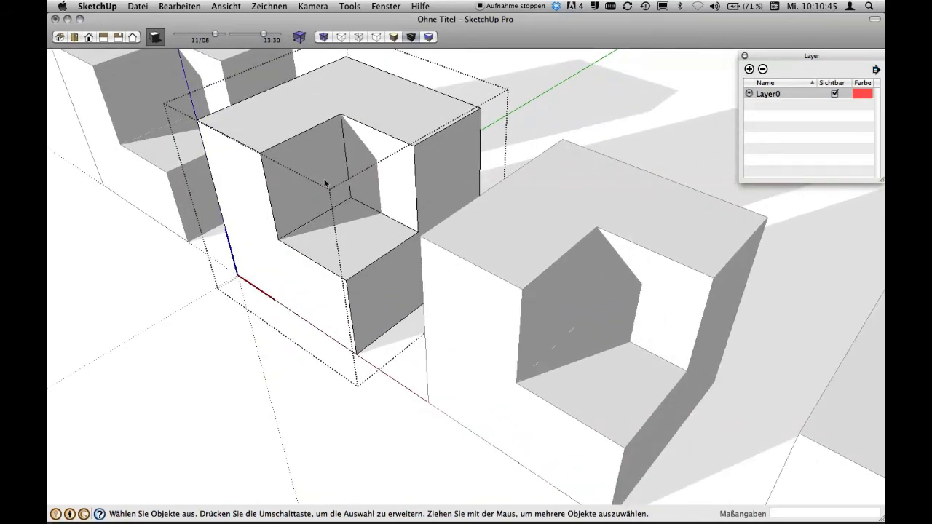
- Exit the cube's editing context, shift the view to the cylinder, and briefly enter and exit the cylinder component
{"action": "mouse_move", "coordinate": [327, 183]}
{"action": "middle_mouse_down"}
{"action": "mouse_move", "coordinate": [477, 229]}
{"action": "mouse_move", "coordinate": [464, 202]}
{"action": "middle_mouse_up"}
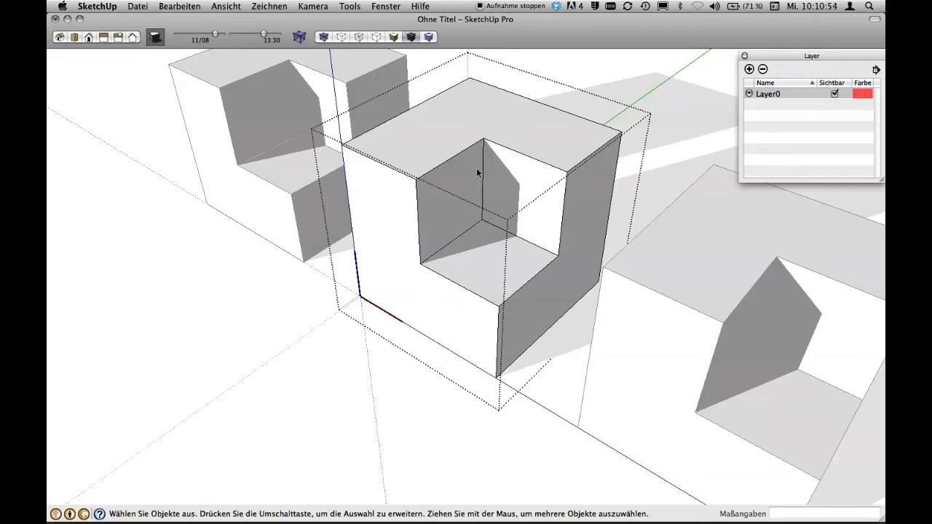
{"action": "left_click", "coordinate": [276, 297]}
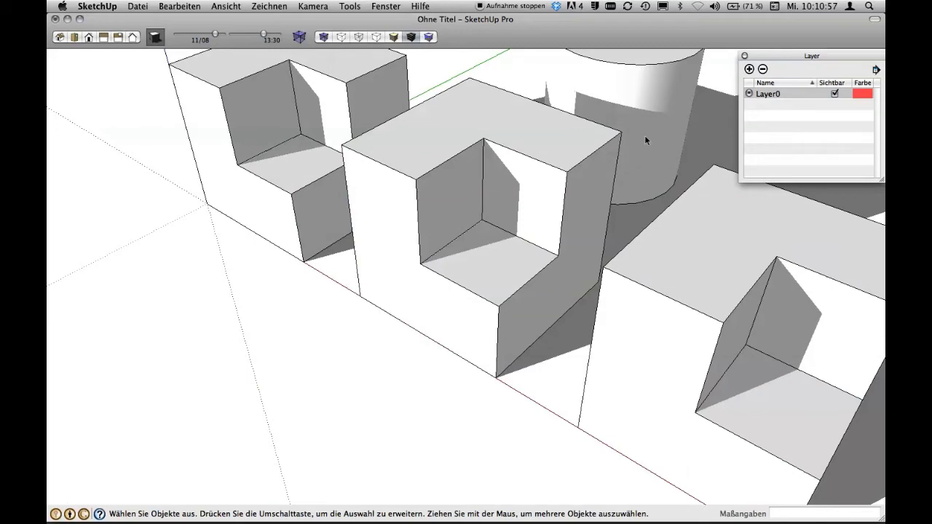
{"action": "mouse_move", "coordinate": [648, 141]}
{"action": "middle_mouse_down", "text": "shift"}
{"action": "mouse_move", "coordinate": [510, 194]}
{"action": "mouse_move", "coordinate": [525, 177]}
{"action": "middle_mouse_up", "text": "shift"}
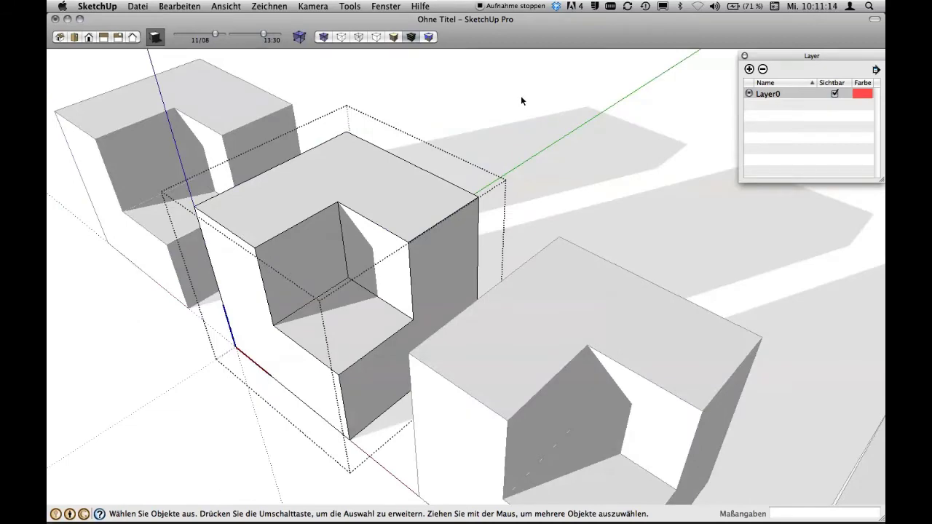
{"action": "double_click", "coordinate": [528, 88]}
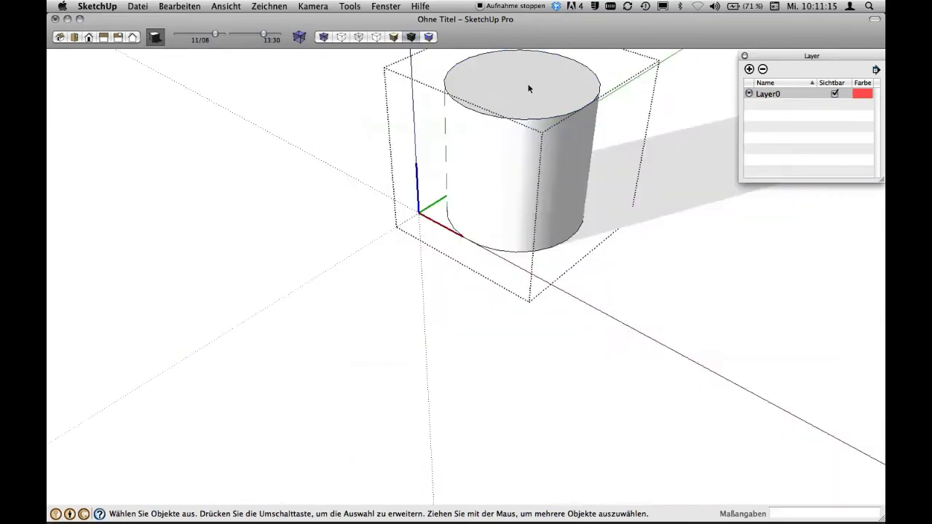
{"action": "left_click", "coordinate": [181, 269]}
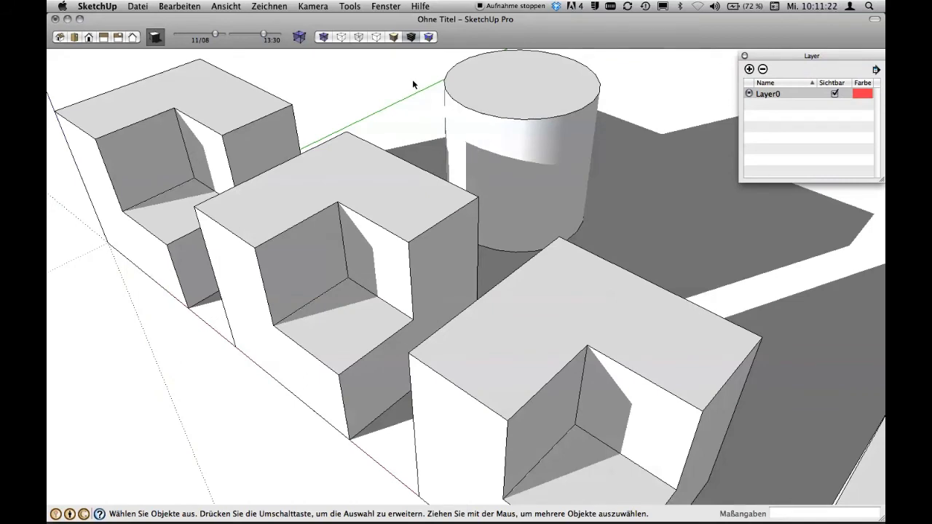
- In Modellinformationen > Komponenten, uncheck Rest des Modells ausblenden and lighten the fade
{"action": "left_click", "coordinate": [384, 6]}
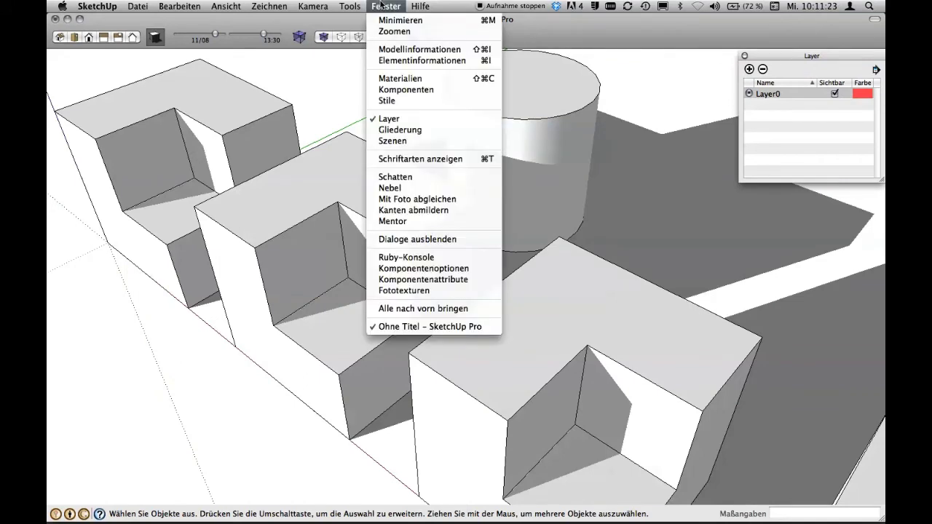
{"action": "left_click", "coordinate": [402, 49]}
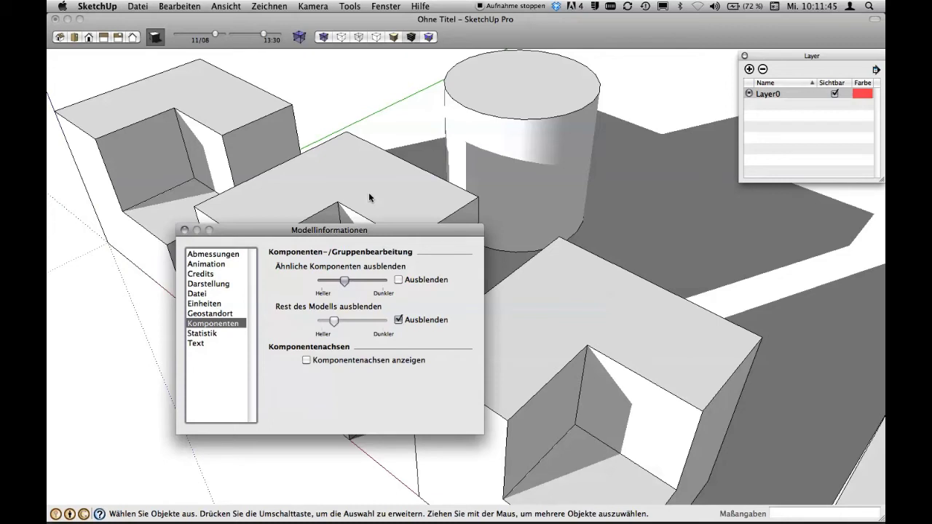
{"action": "left_click", "coordinate": [399, 320]}
{"action": "left_click_drag", "start_coordinate": [333, 325], "coordinate": [323, 323]}
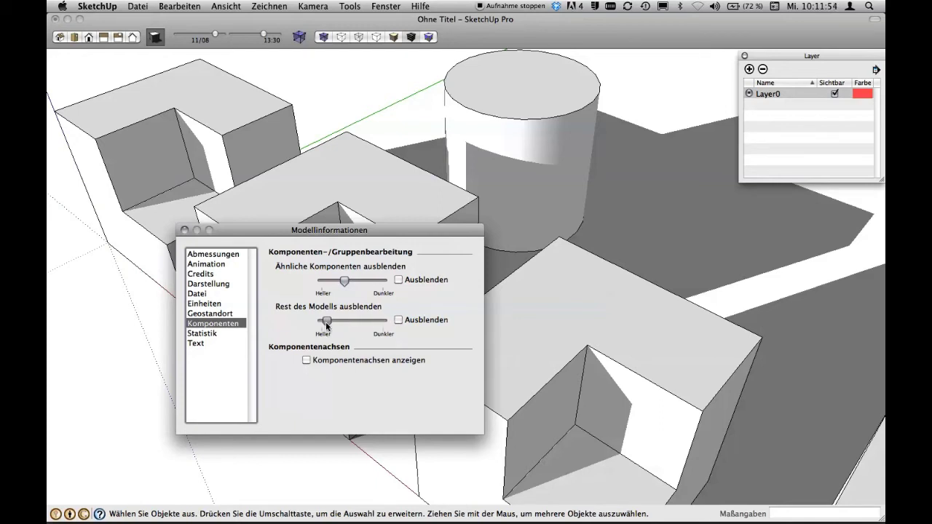
- Close Modellinformationen and open the middle cube for editing
{"action": "left_click", "coordinate": [185, 230]}
{"action": "left_click", "coordinate": [307, 208]}
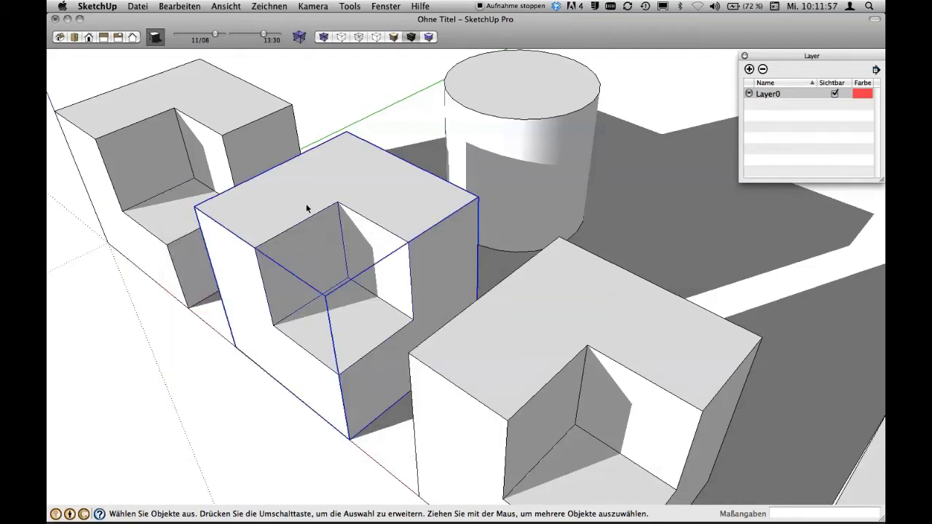
{"action": "double_click", "coordinate": [306, 208]}
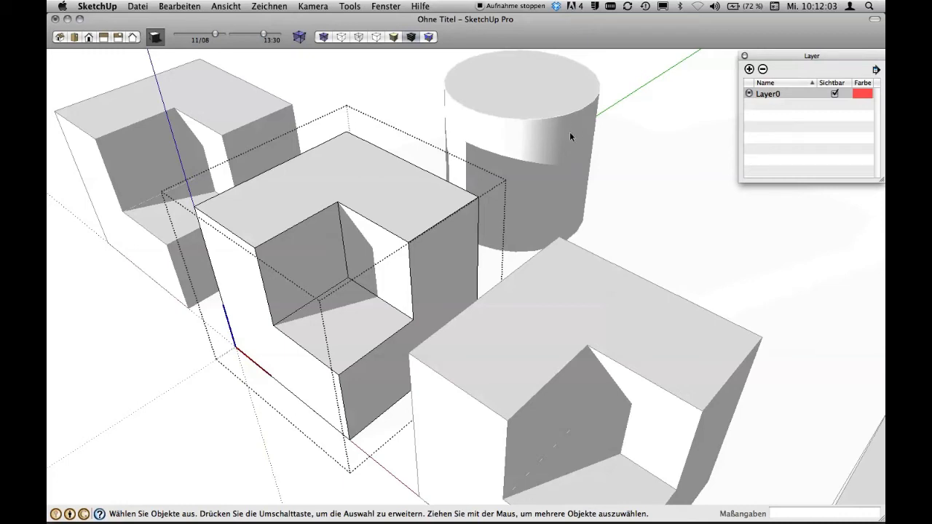
- Push the middle cube's top 0.877 m down, pull it back up to the cylinder's height, then exit
{"action": "key", "text": "p"}
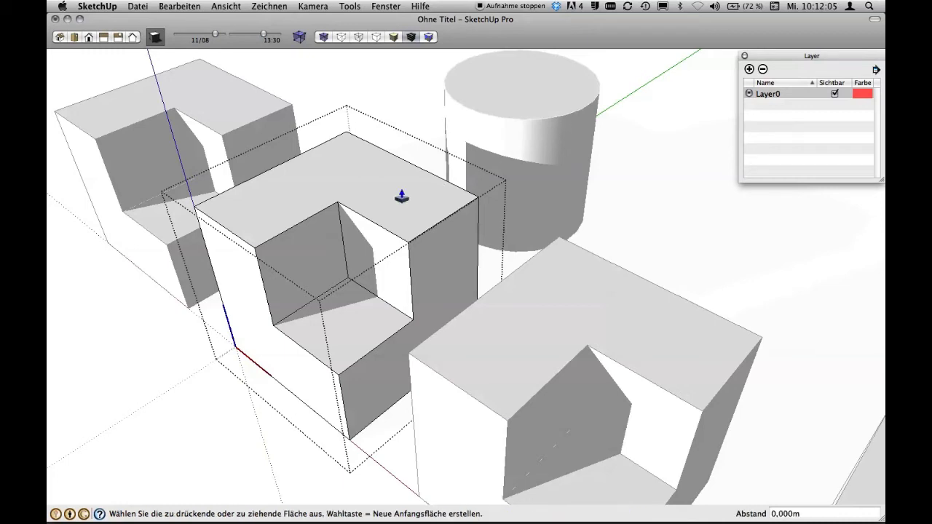
{"action": "left_click", "coordinate": [401, 192]}
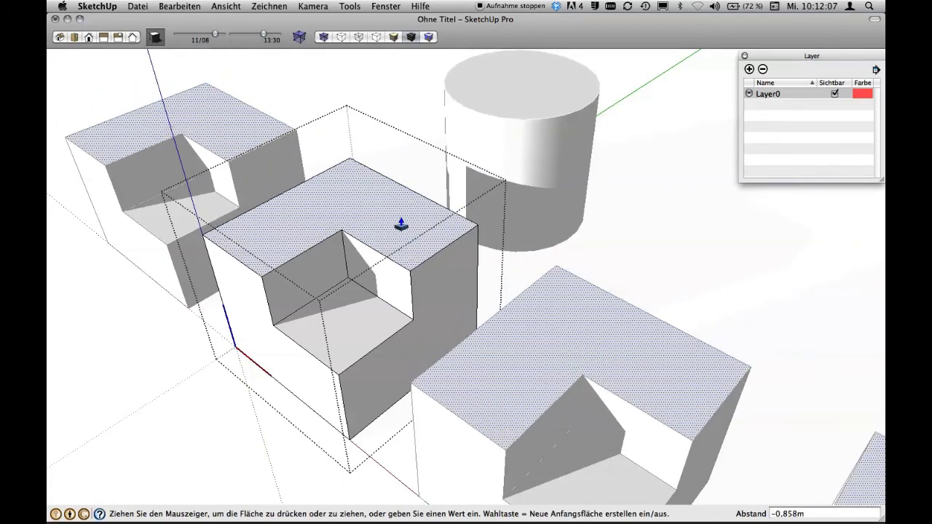
{"action": "left_click", "coordinate": [394, 223]}
{"action": "left_click", "coordinate": [397, 218]}
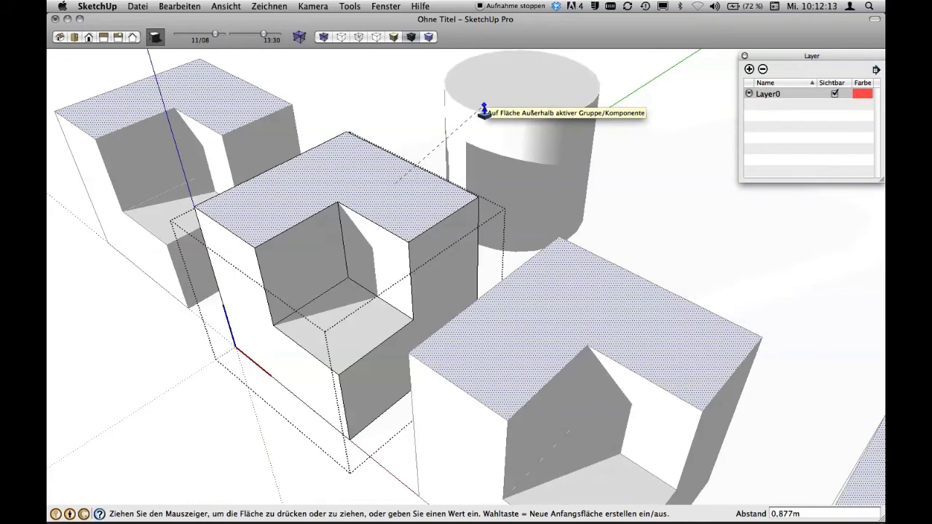
{"action": "left_click", "coordinate": [484, 110]}
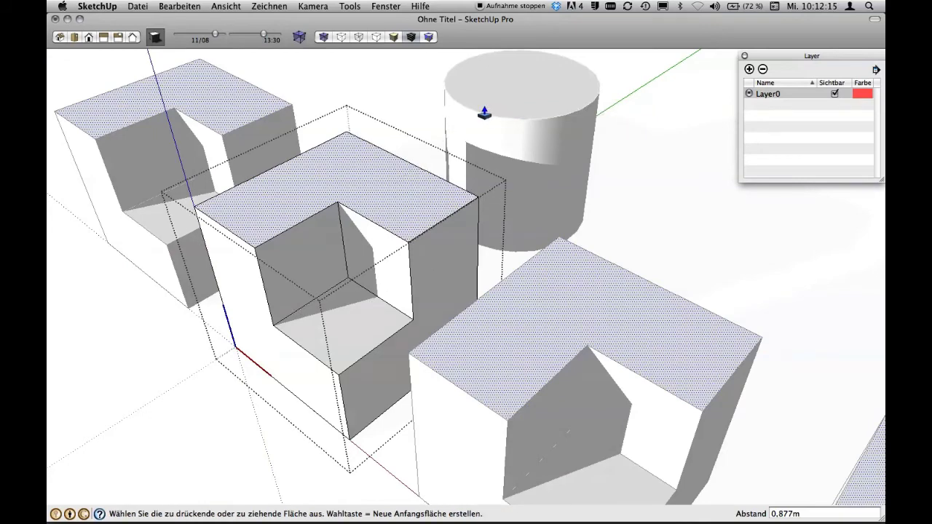
{"action": "key", "text": "space"}
{"action": "left_click", "coordinate": [631, 201]}
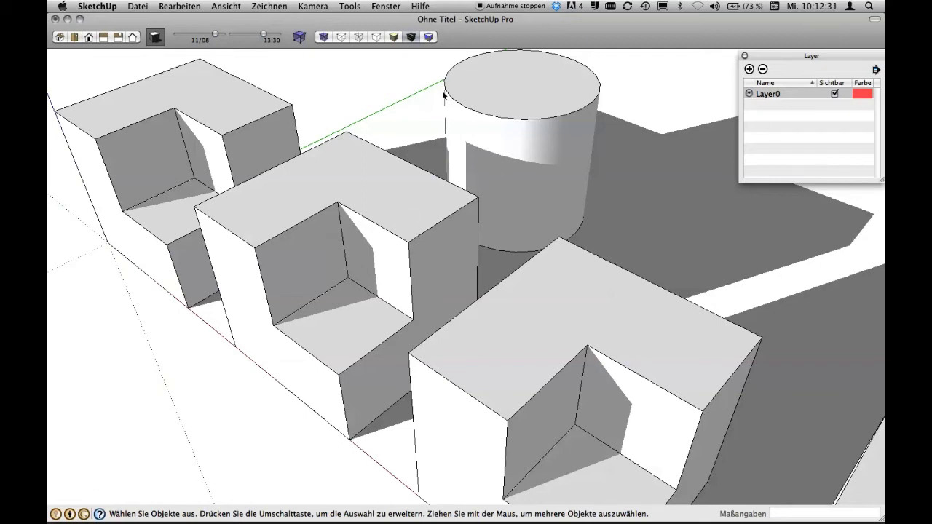
- Recheck Rest des Modells ausblenden in Modellinformationen, close it, and orbit the cube row to a new angle
{"action": "left_click", "coordinate": [380, 6]}
{"action": "left_click", "coordinate": [393, 48]}
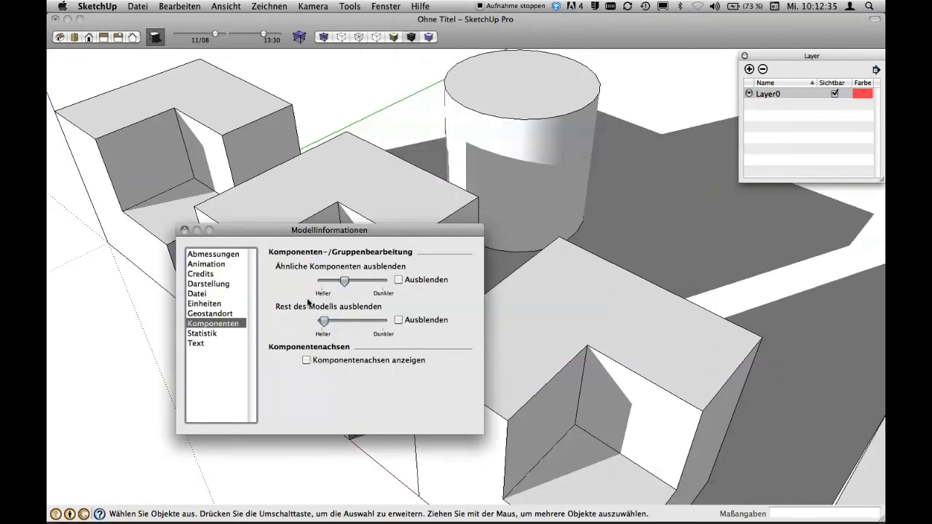
{"action": "left_click", "coordinate": [398, 319]}
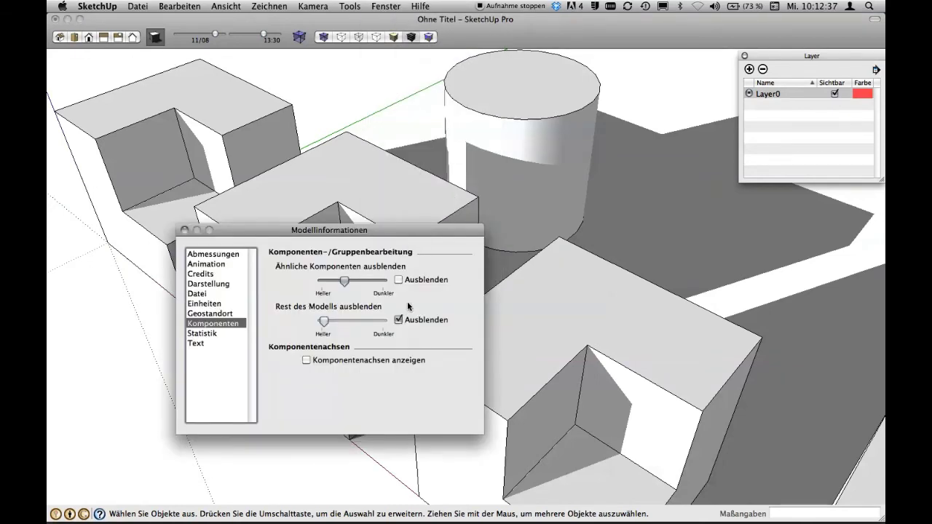
{"action": "left_click", "coordinate": [185, 230]}
{"action": "scroll", "coordinate": [372, 283], "scroll_direction": "down", "scroll_amount": 2}
{"action": "scroll", "coordinate": [372, 283], "scroll_direction": "down", "scroll_amount": 2}
{"action": "scroll", "coordinate": [372, 283], "scroll_direction": "down", "scroll_amount": 1}
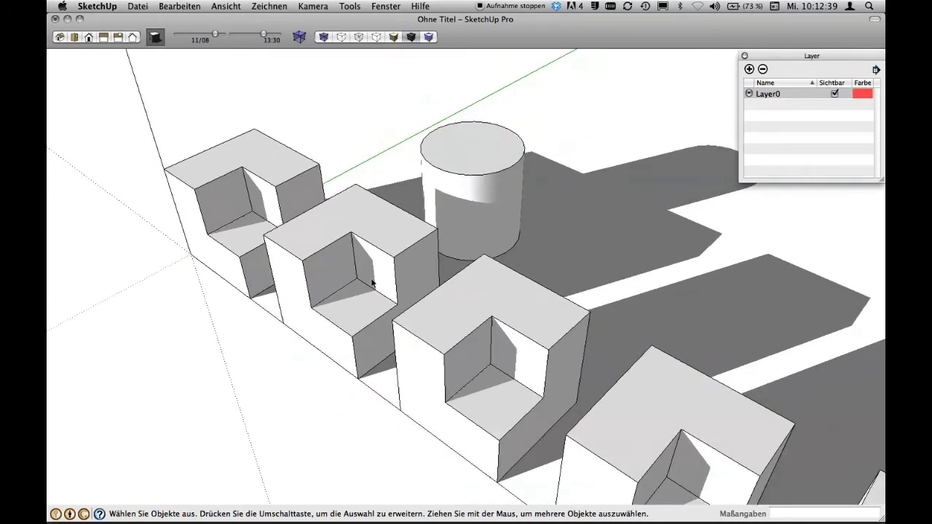
{"action": "scroll", "coordinate": [372, 283], "scroll_direction": "down", "scroll_amount": 1}
{"action": "key", "text": "o"}
{"action": "mouse_move", "coordinate": [629, 347]}
{"action": "left_mouse_down"}
{"action": "mouse_move", "coordinate": [561, 260]}
{"action": "mouse_move", "coordinate": [591, 287]}
{"action": "mouse_move", "coordinate": [471, 185]}
{"action": "left_mouse_up"}
{"action": "key", "text": "space"}
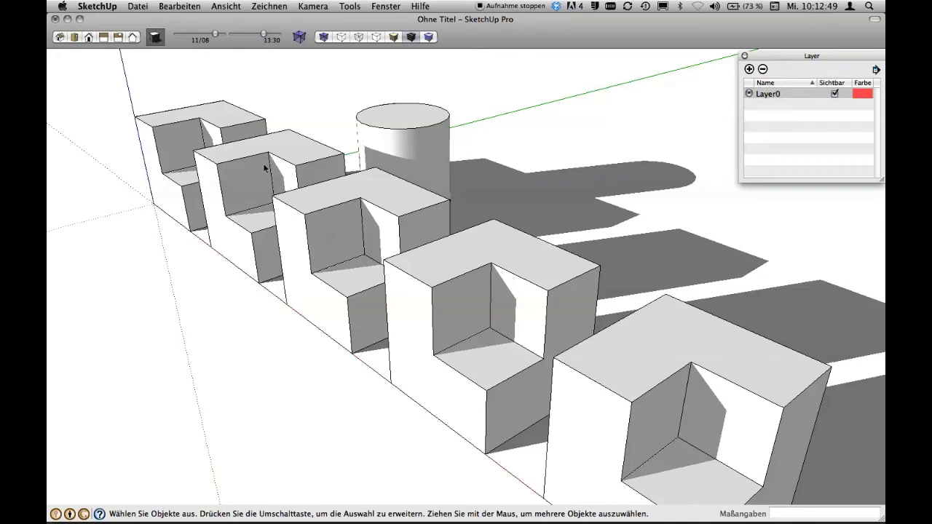
- Select all five cubes, clear the selection, then open the third cube for editing
{"action": "left_click", "coordinate": [223, 120]}
{"action": "left_click", "coordinate": [642, 353], "text": "shift"}
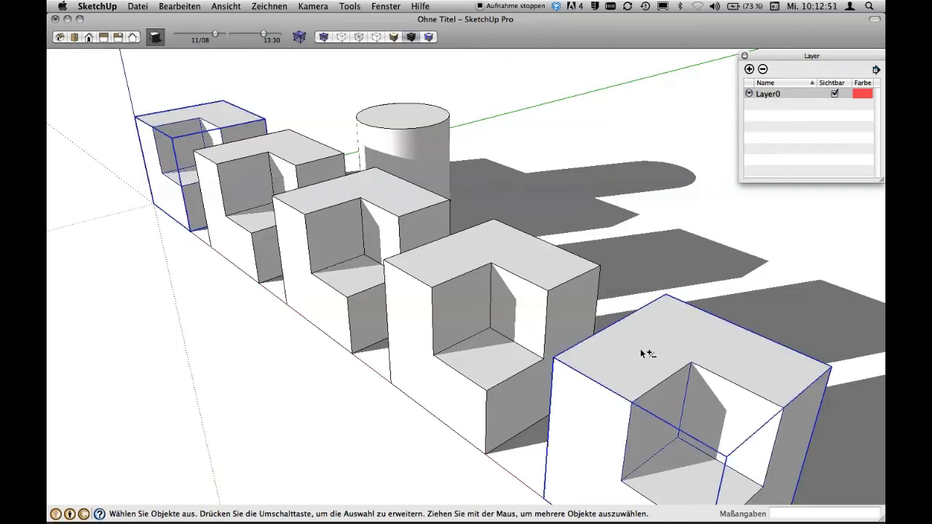
{"action": "left_click", "coordinate": [520, 255], "text": "shift"}
{"action": "left_click", "coordinate": [359, 204], "text": "shift"}
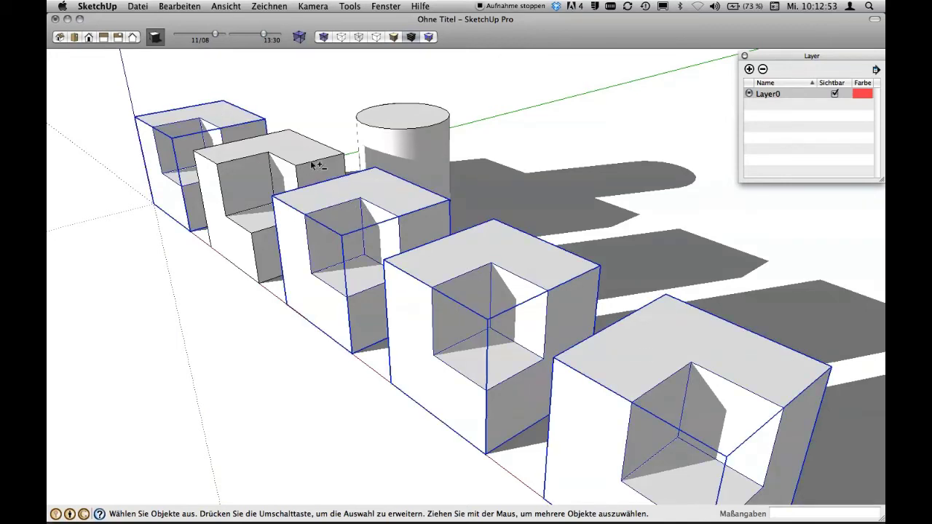
{"action": "left_click", "coordinate": [314, 165], "text": "shift"}
{"action": "left_click", "coordinate": [317, 445]}
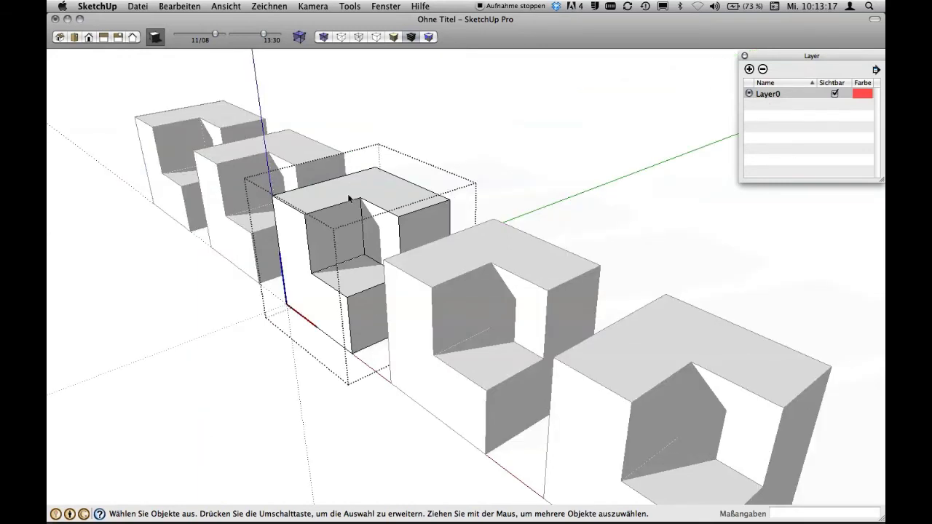
{"action": "double_click", "coordinate": [348, 197]}
- Leave the third cube's editing and add a new layer named 'Würfel'
{"action": "left_click", "coordinate": [550, 168]}
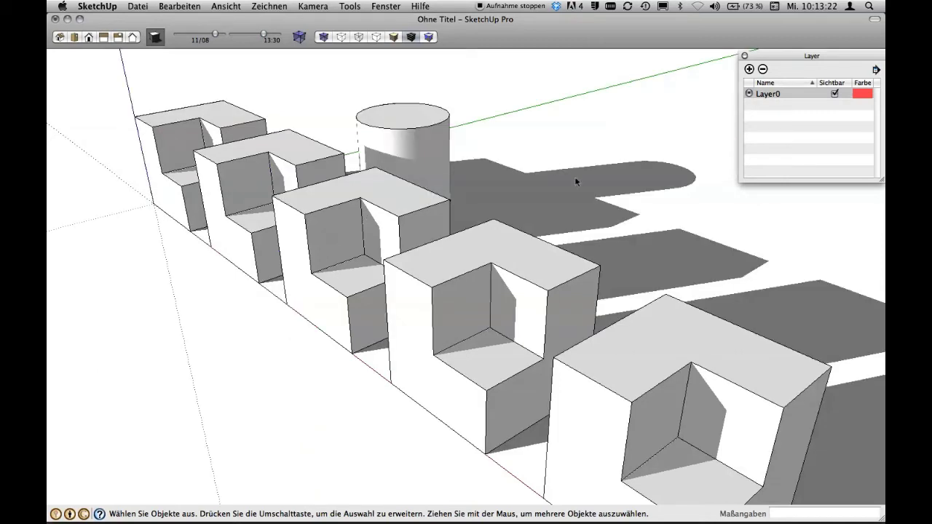
{"action": "left_click", "coordinate": [749, 68]}
{"action": "type", "text": "W"}
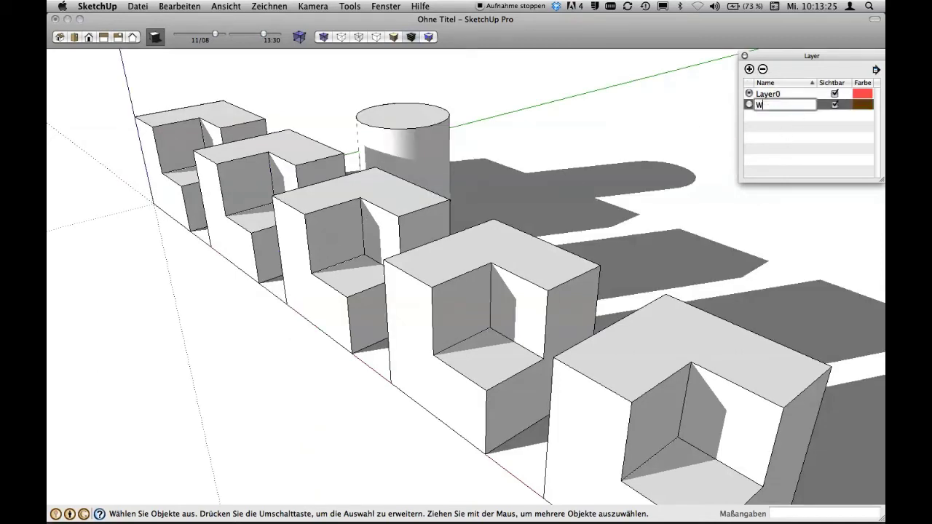
{"action": "type", "text": "ürfel"}
{"action": "key", "text": "Return"}
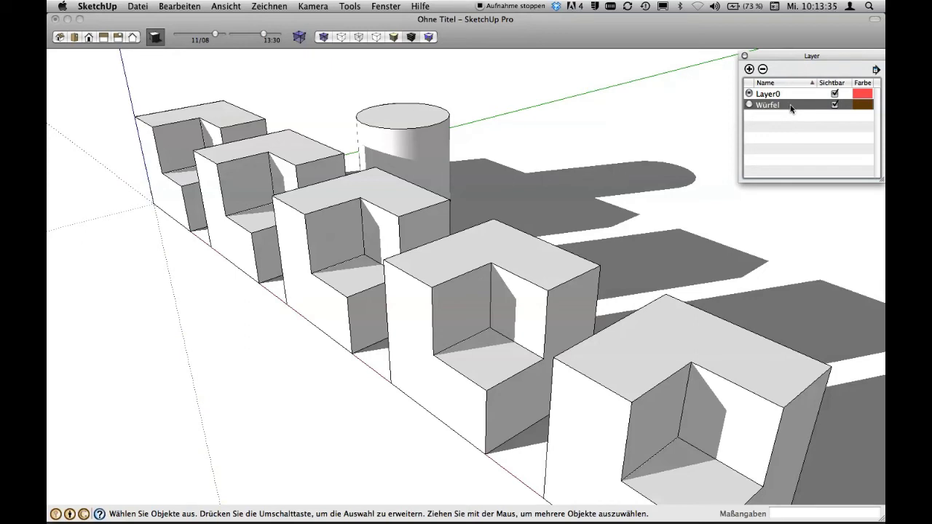
- Move all 30 elements inside the notched cube component onto the Würfel layer via Elementinformationen
{"action": "double_click", "coordinate": [396, 188]}
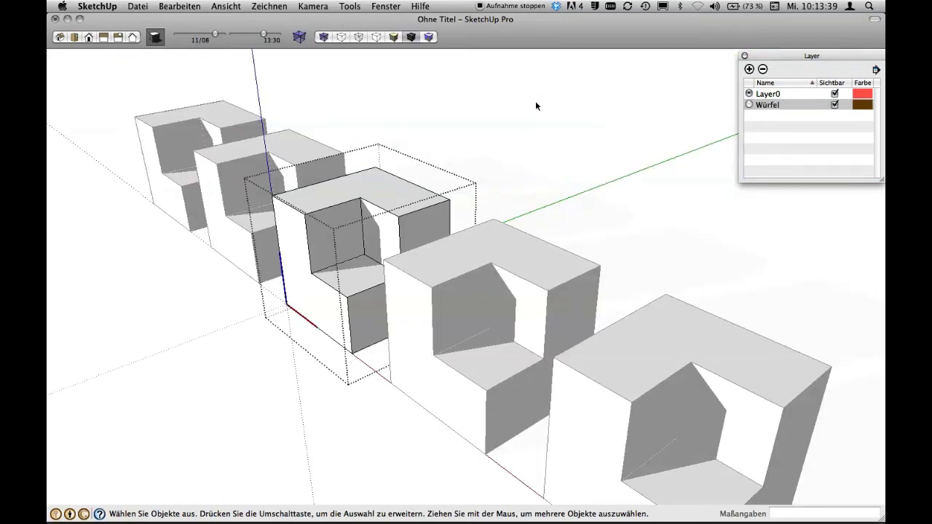
{"action": "key", "text": "super+a"}
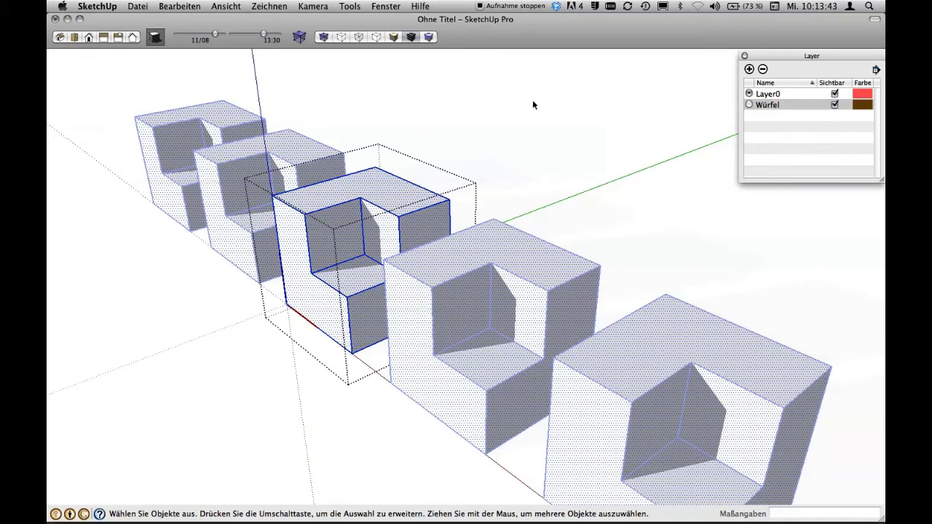
{"action": "left_click", "coordinate": [386, 6]}
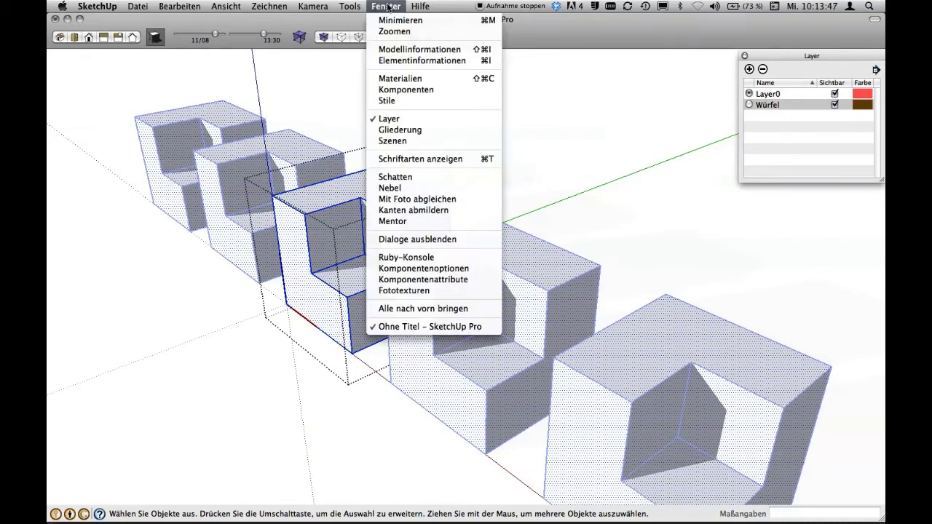
{"action": "left_click", "coordinate": [392, 64]}
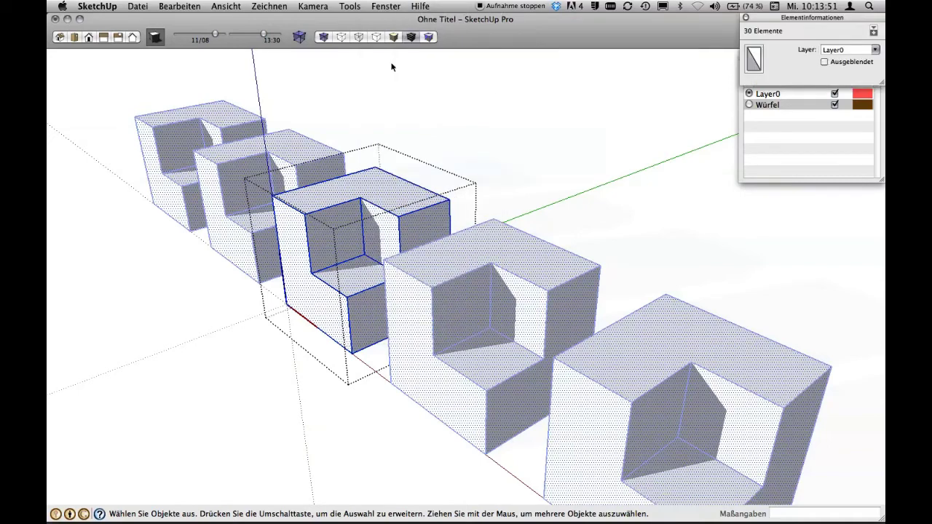
{"action": "mouse_move", "coordinate": [788, 18]}
{"action": "left_mouse_down"}
{"action": "mouse_move", "coordinate": [605, 42]}
{"action": "mouse_move", "coordinate": [545, 69]}
{"action": "left_mouse_up"}
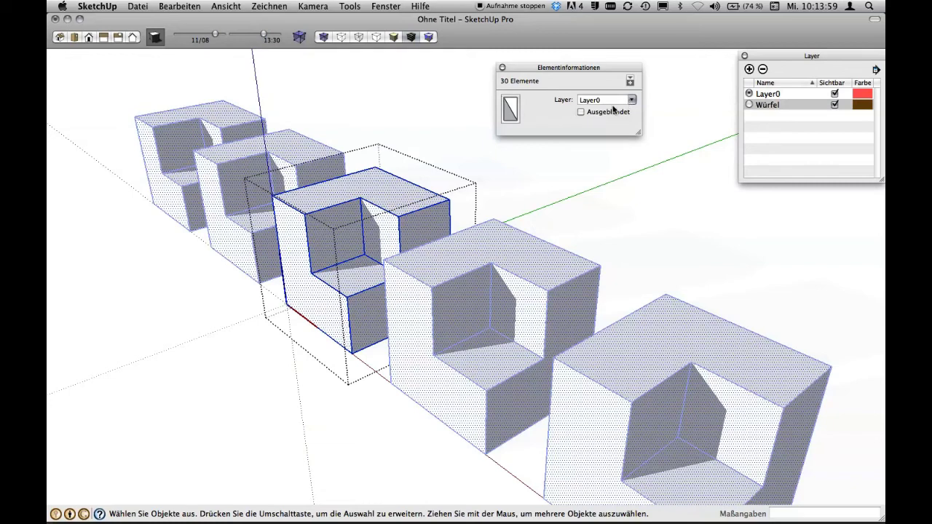
{"action": "left_click", "coordinate": [632, 100]}
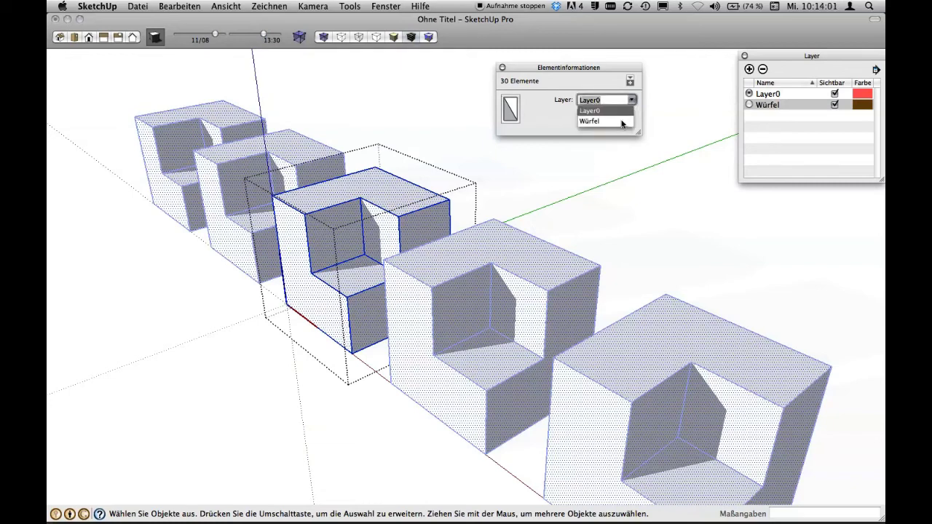
{"action": "left_click", "coordinate": [621, 121]}
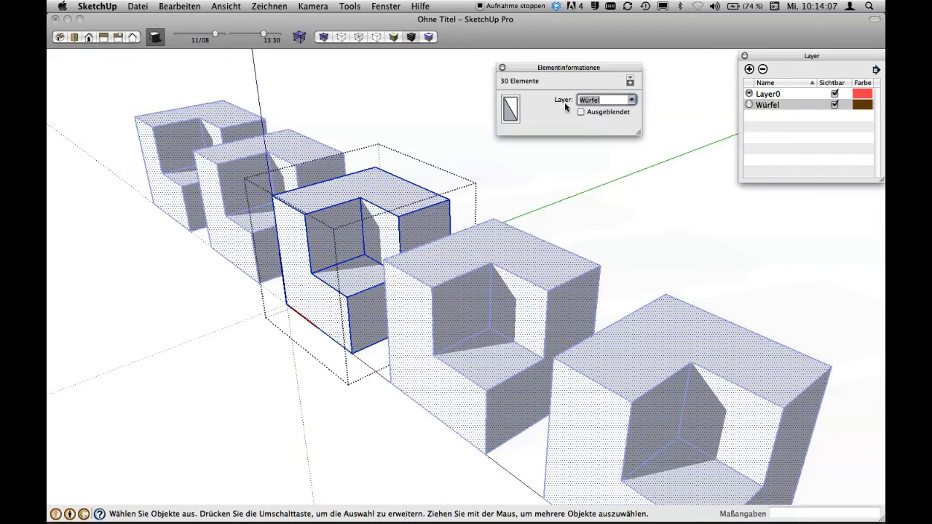
{"action": "left_click", "coordinate": [502, 67]}
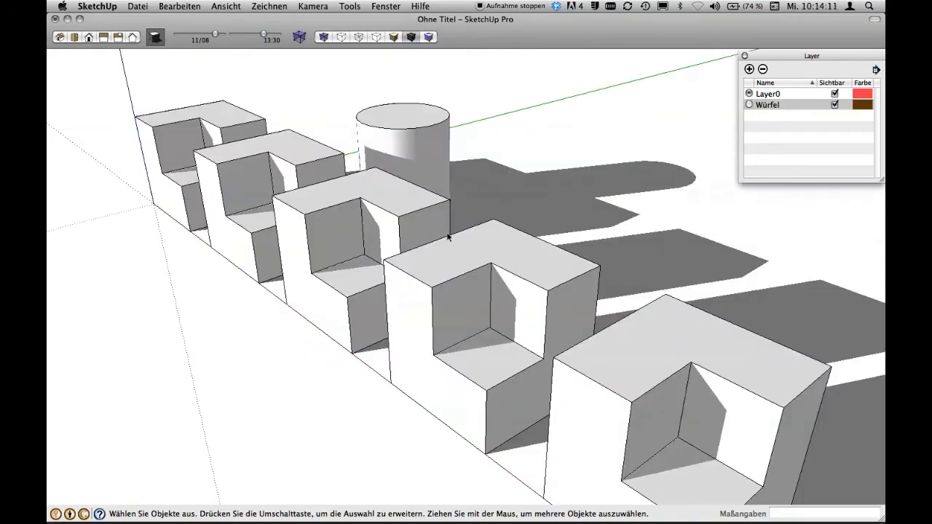
- Test the Würfel layer by hiding it and showing it again
{"action": "left_click", "coordinate": [403, 214]}
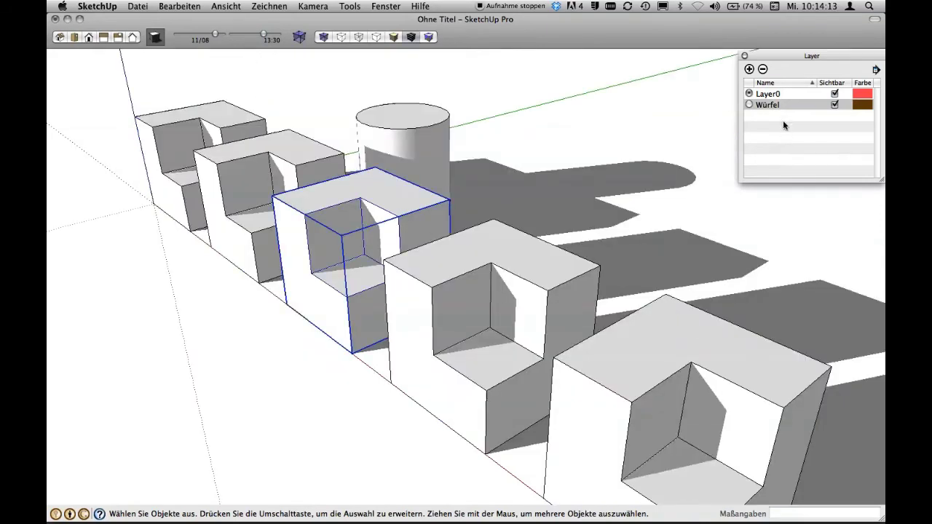
{"action": "left_click", "coordinate": [245, 328]}
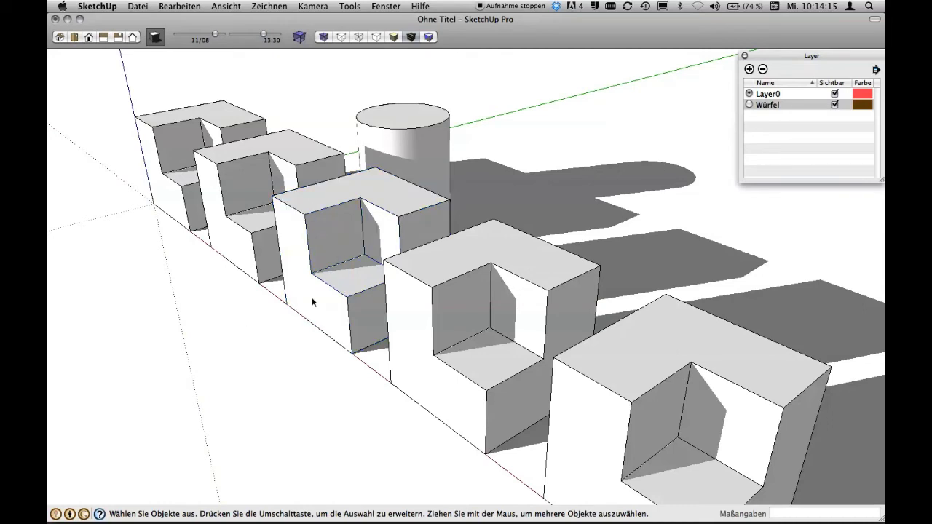
{"action": "left_click", "coordinate": [835, 105]}
{"action": "left_click", "coordinate": [835, 106]}
{"action": "left_click", "coordinate": [835, 106]}
{"action": "left_click", "coordinate": [835, 106]}
- Add another new layer named 'Teilflächen'
{"action": "left_click", "coordinate": [749, 69]}
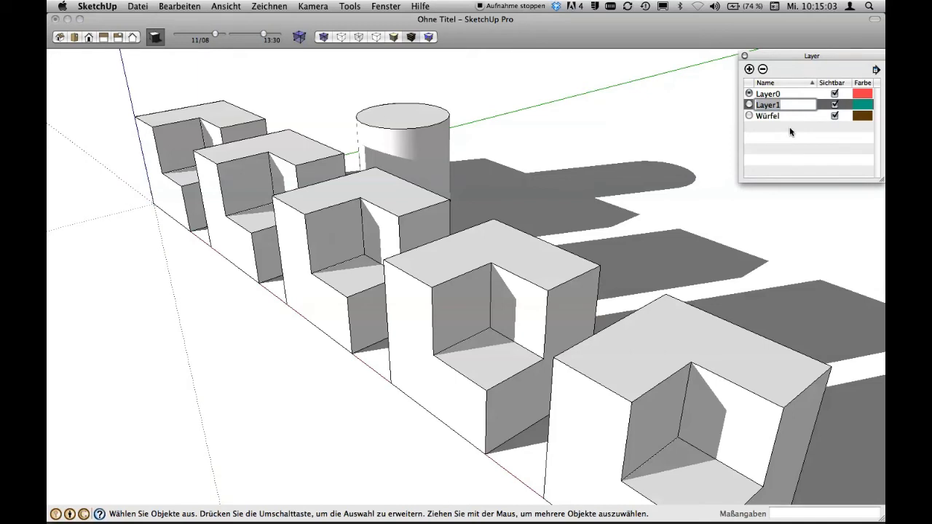
{"action": "type", "text": "Teil"}
{"action": "type", "text": "flächen"}
{"action": "key", "text": "Return"}
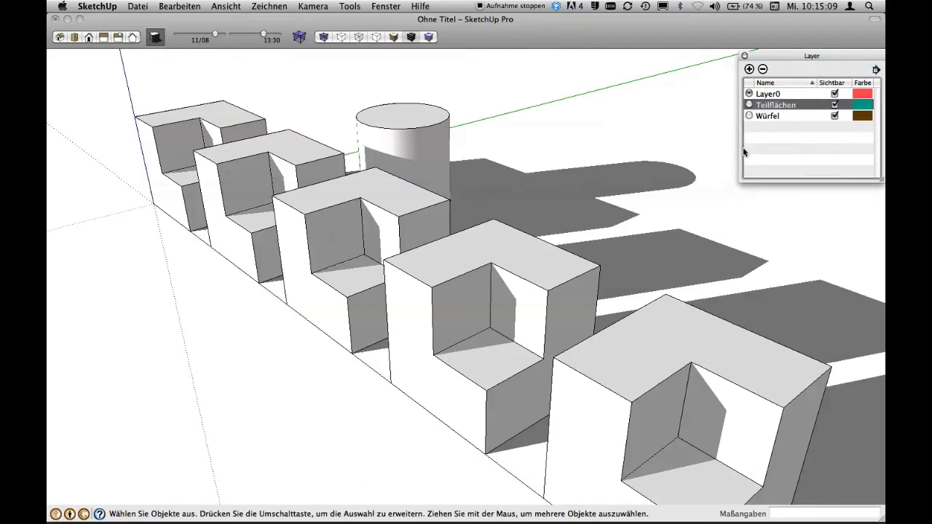
- Turn the cube's inner notch faces into a component that replaces the selection
{"action": "double_click", "coordinate": [522, 265]}
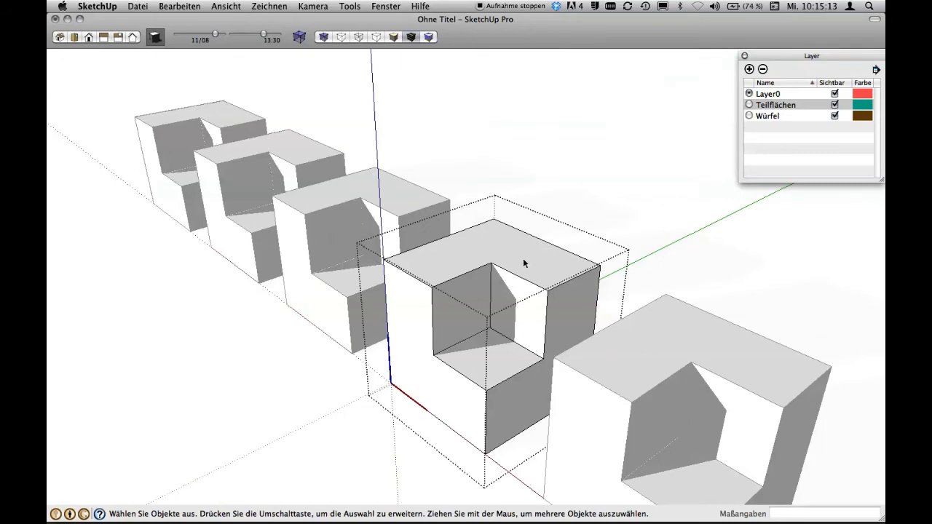
{"action": "left_click", "coordinate": [474, 291]}
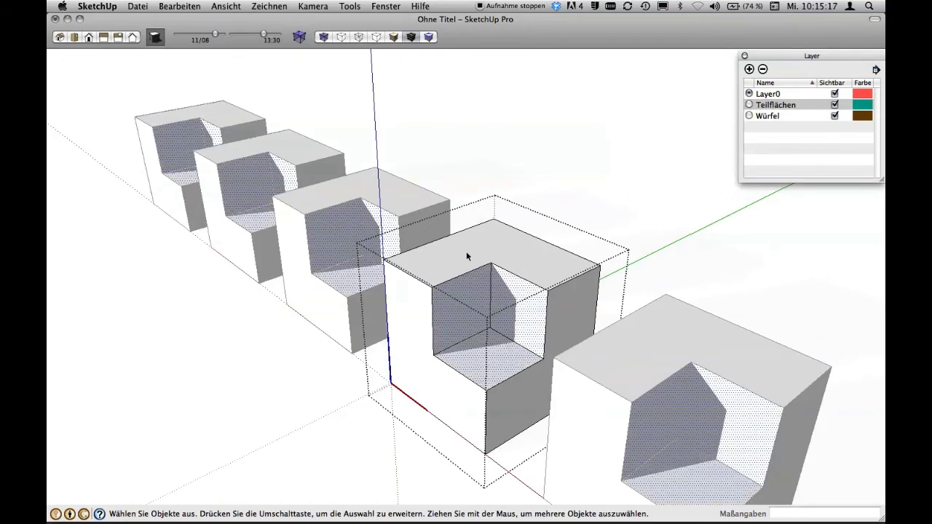
{"action": "right_click", "coordinate": [471, 285]}
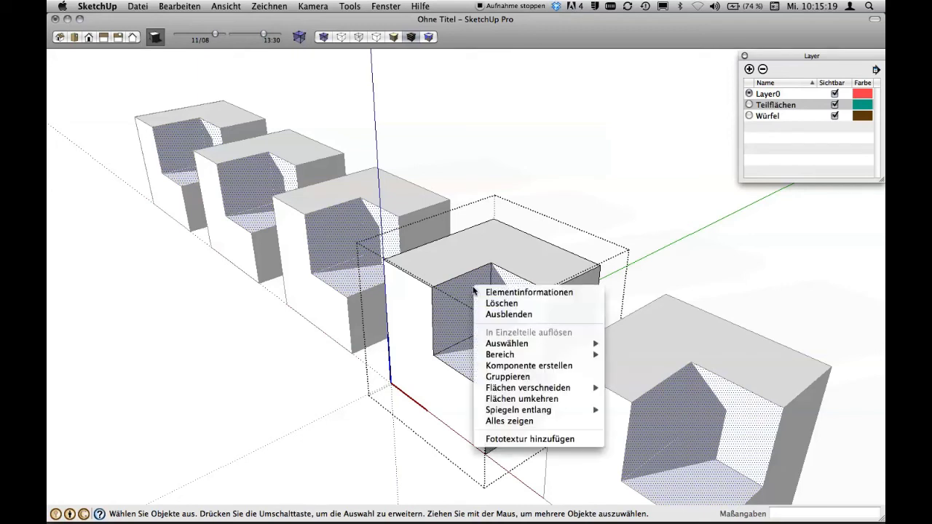
{"action": "left_click", "coordinate": [504, 366]}
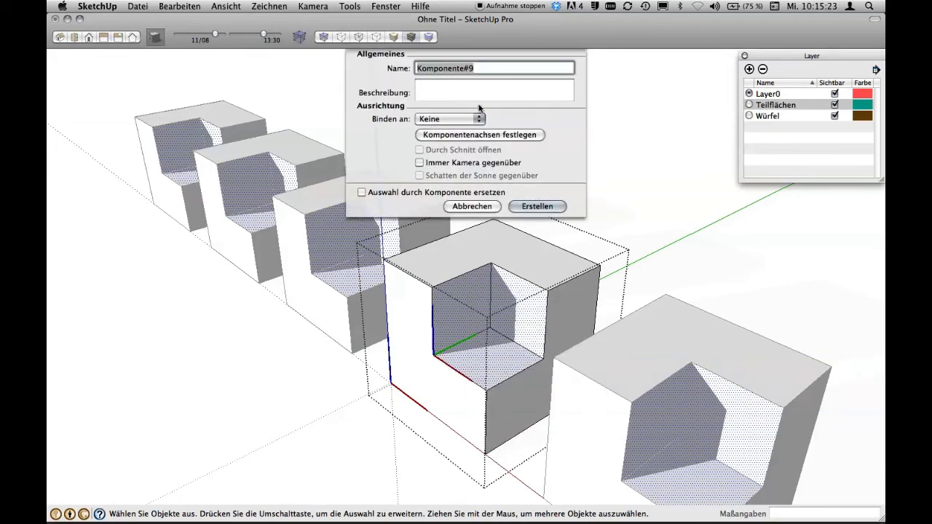
{"action": "left_click", "coordinate": [362, 192]}
{"action": "left_click", "coordinate": [536, 206]}
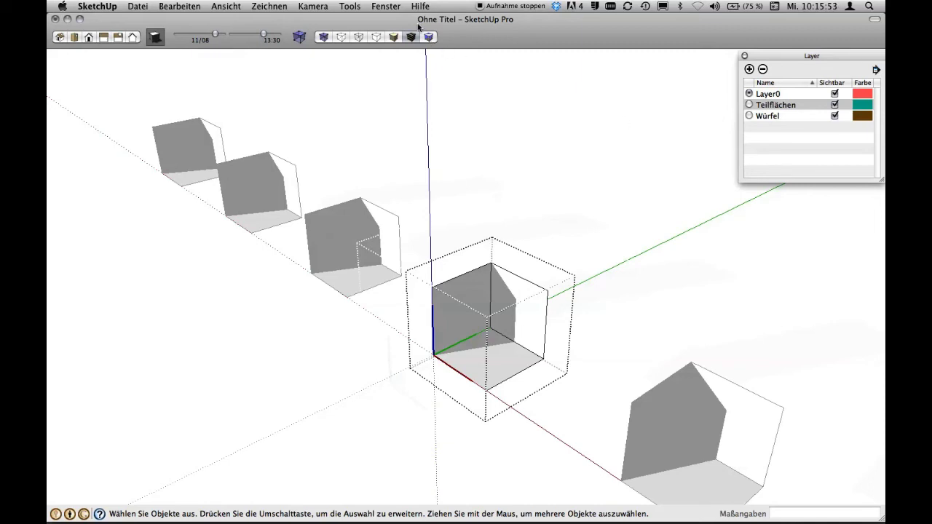
- Assign the inner-face component's twelve elements to the Teilflächen layer
{"action": "key", "text": "super+i"}
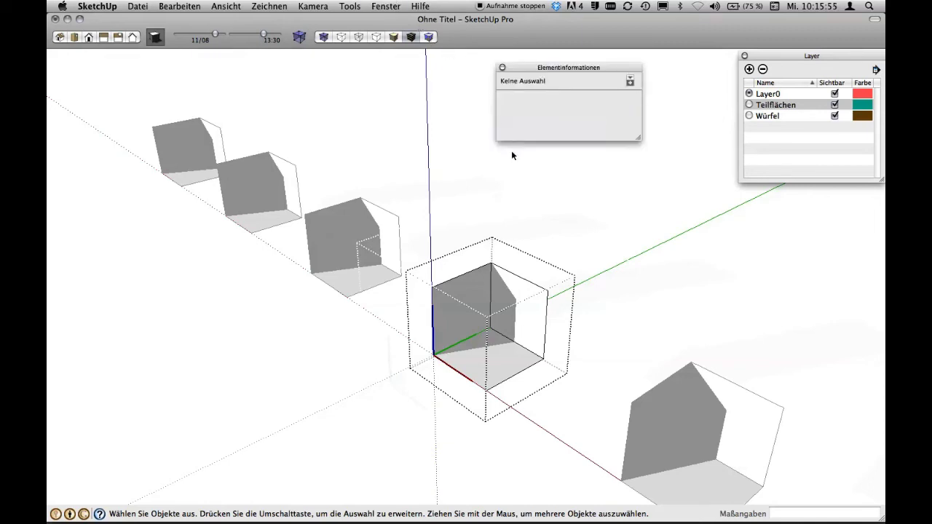
{"action": "key", "text": "super+a"}
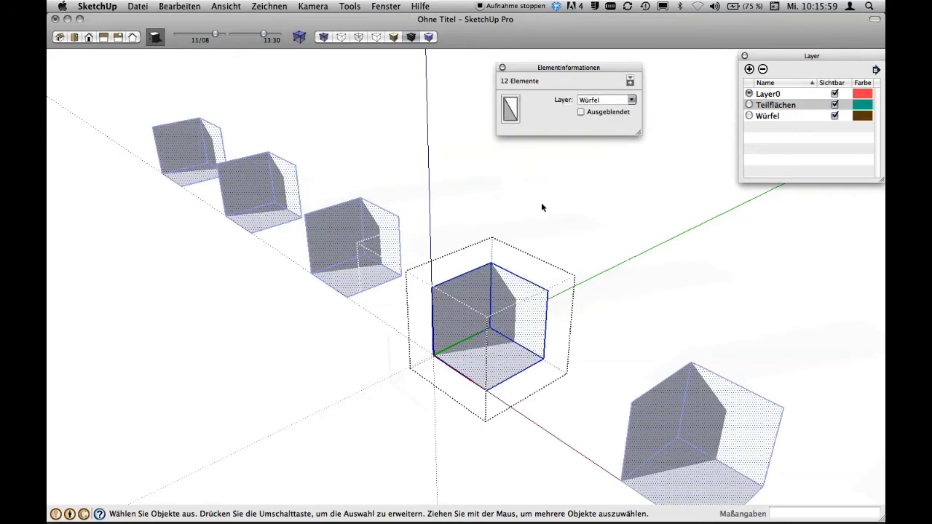
{"action": "left_click", "coordinate": [630, 100]}
{"action": "left_click", "coordinate": [614, 122]}
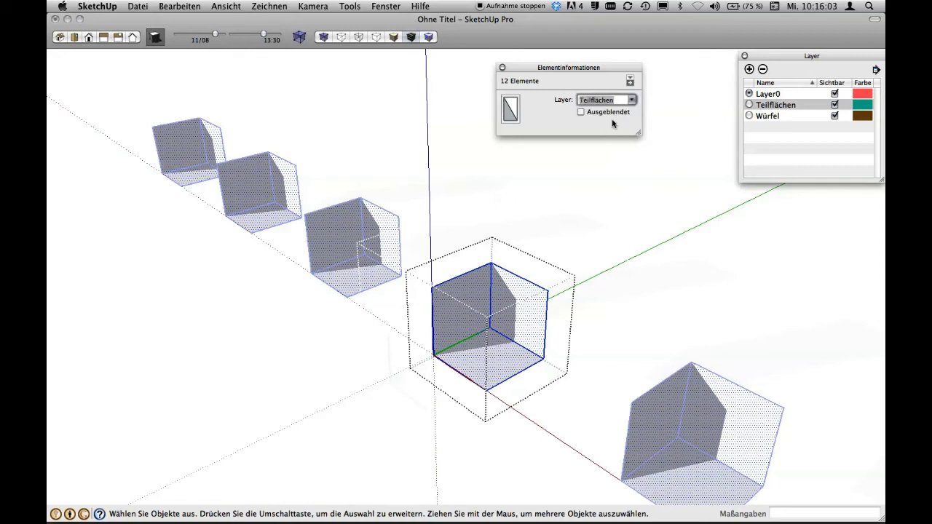
{"action": "left_click", "coordinate": [502, 67]}
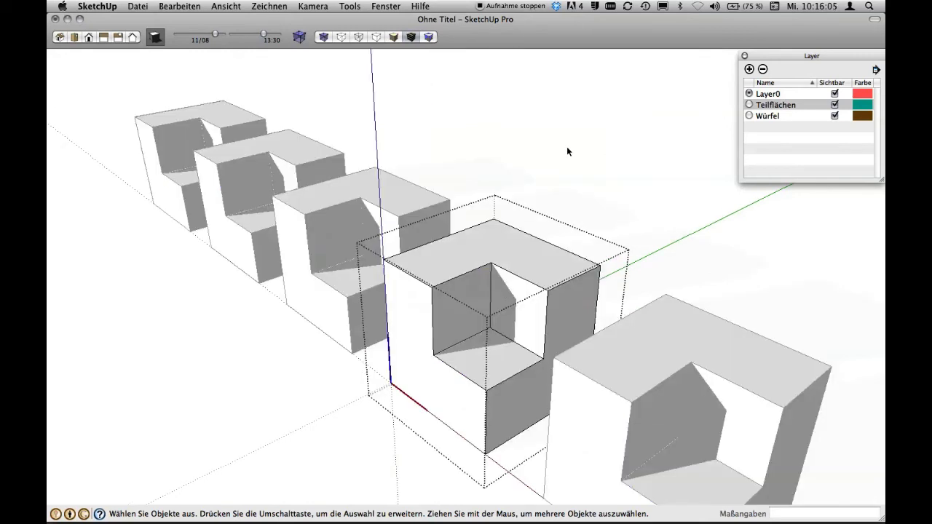
{"action": "left_click", "coordinate": [834, 105]}
{"action": "left_click", "coordinate": [835, 105]}
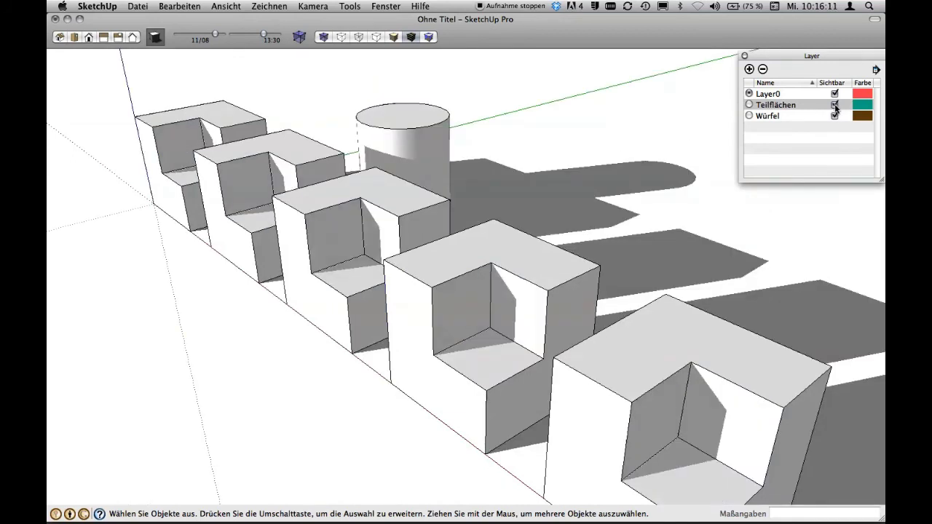
{"action": "left_click", "coordinate": [835, 105]}
{"action": "left_click", "coordinate": [834, 105]}
{"action": "left_click", "coordinate": [834, 104]}
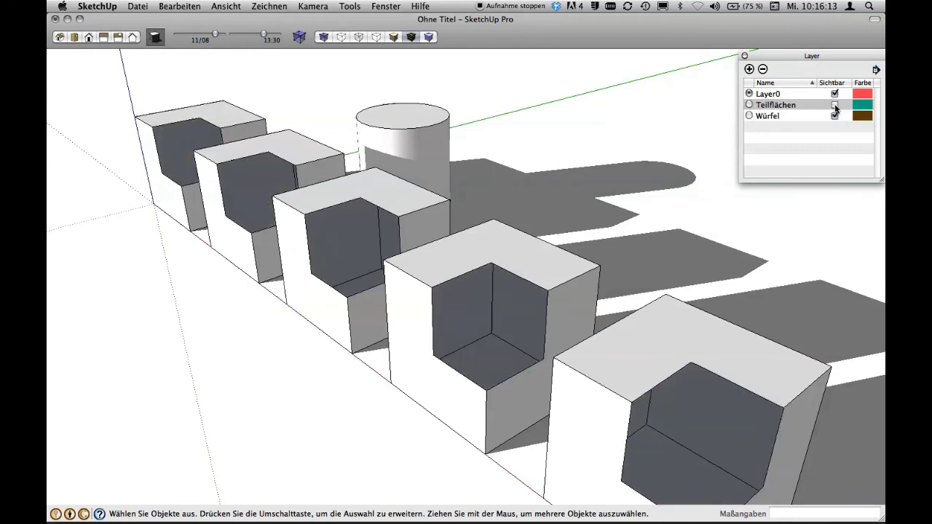
{"action": "left_click", "coordinate": [835, 105]}
{"action": "left_click", "coordinate": [835, 104]}
{"action": "left_click", "coordinate": [835, 105]}
{"action": "left_click", "coordinate": [834, 105]}
{"action": "left_click", "coordinate": [834, 105]}
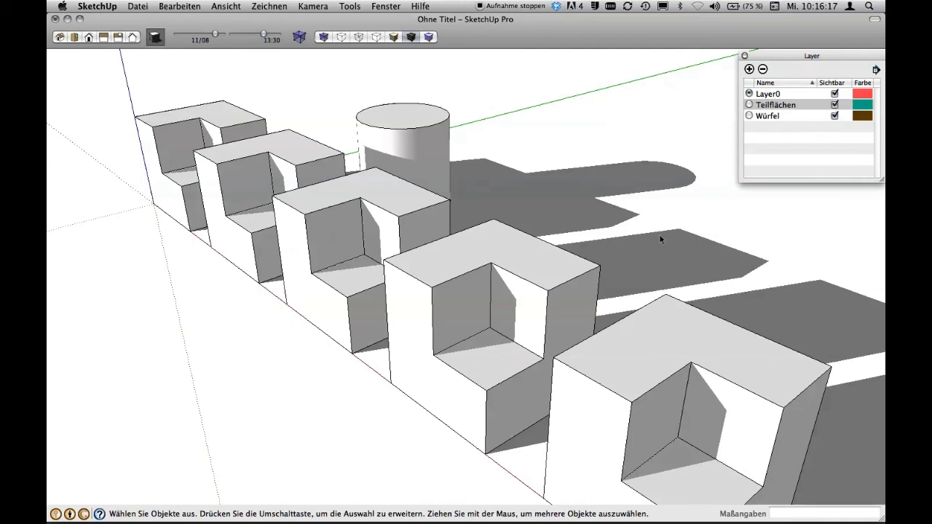
{"action": "key", "text": "o"}
{"action": "mouse_move", "coordinate": [608, 232]}
{"action": "left_mouse_down"}
{"action": "mouse_move", "coordinate": [562, 169]}
{"action": "mouse_move", "coordinate": [597, 235]}
{"action": "mouse_move", "coordinate": [604, 223]}
{"action": "left_mouse_up"}
{"action": "key", "text": "space"}
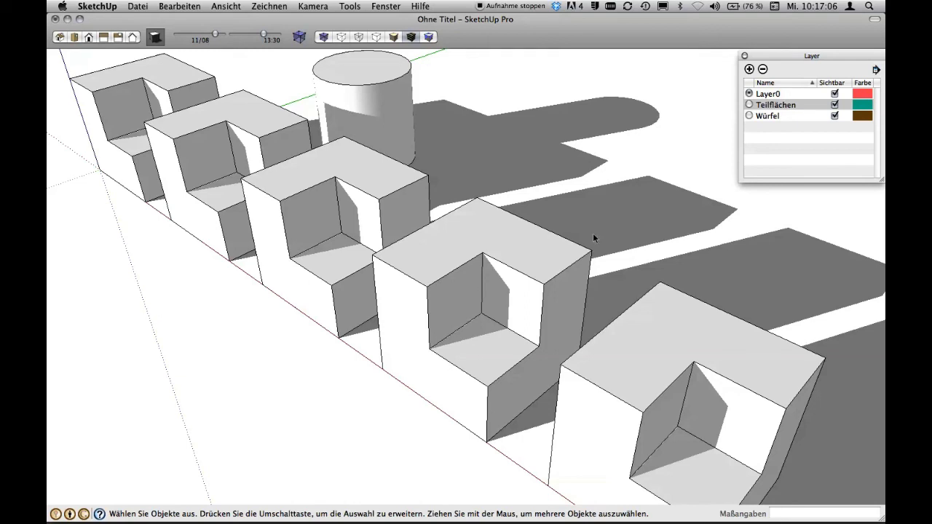
{"action": "left_click", "coordinate": [835, 106]}
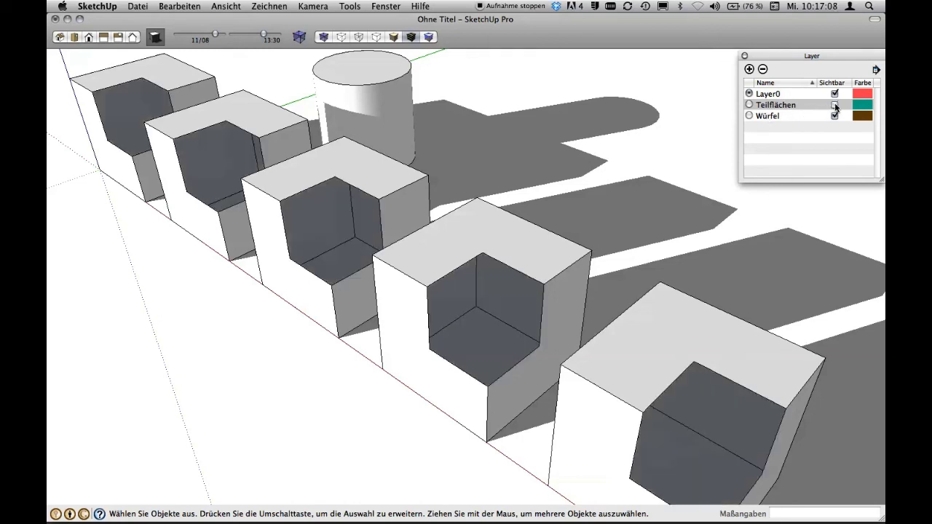
{"action": "left_click", "coordinate": [835, 106]}
{"action": "left_click", "coordinate": [835, 106]}
{"action": "left_click", "coordinate": [835, 105]}
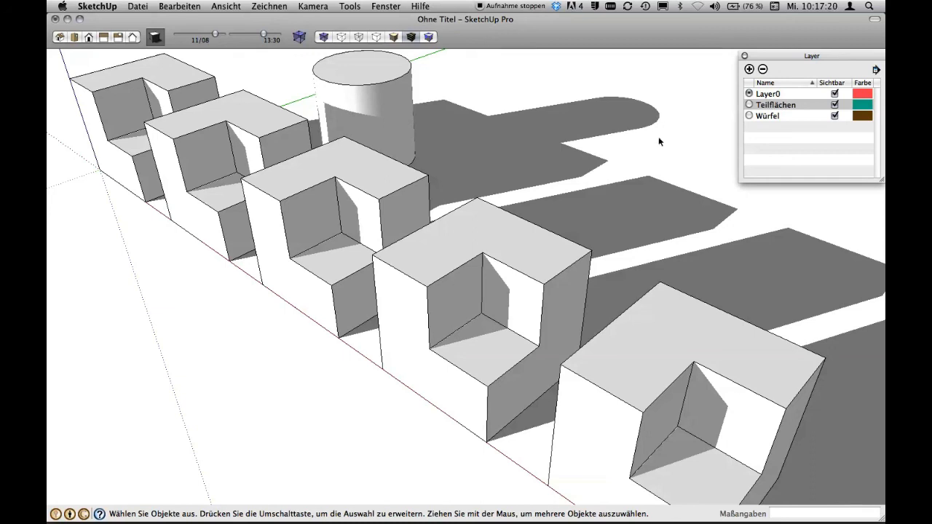
{"action": "middle_click_drag", "start_coordinate": [668, 135], "coordinate": [596, 151]}
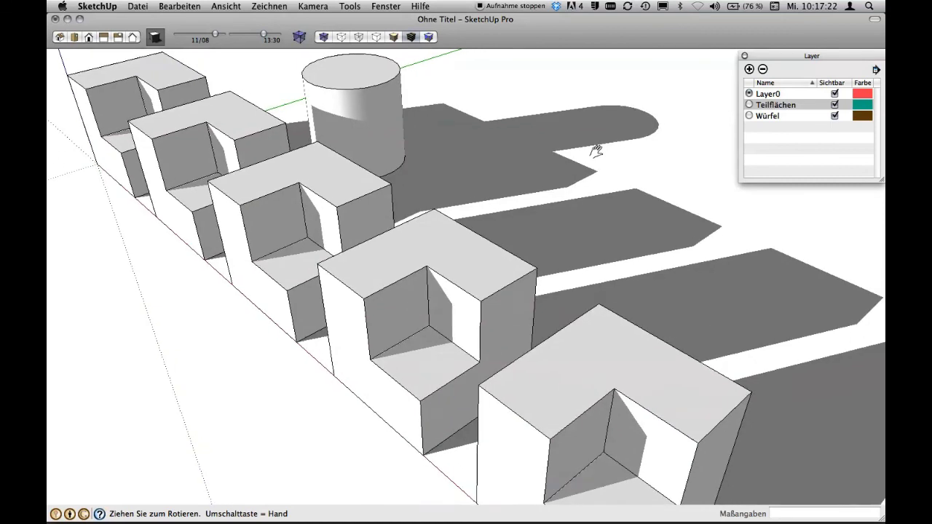